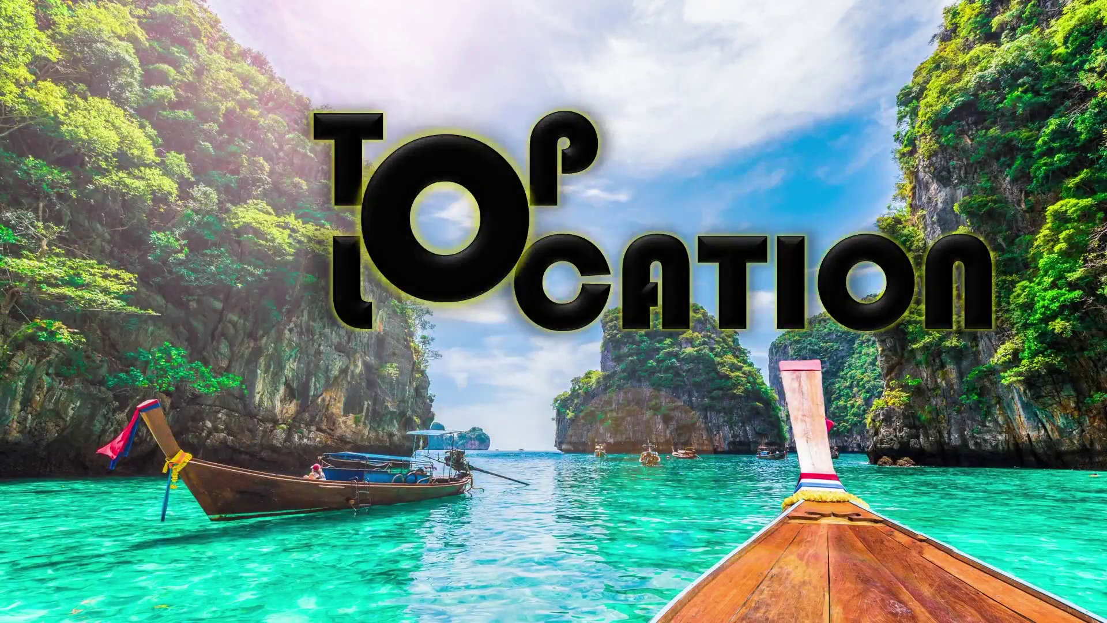
# Advance from the title slide through Thailand, Japan, France and U.S.A, then their detail slides
pyautogui.click(402, 533)
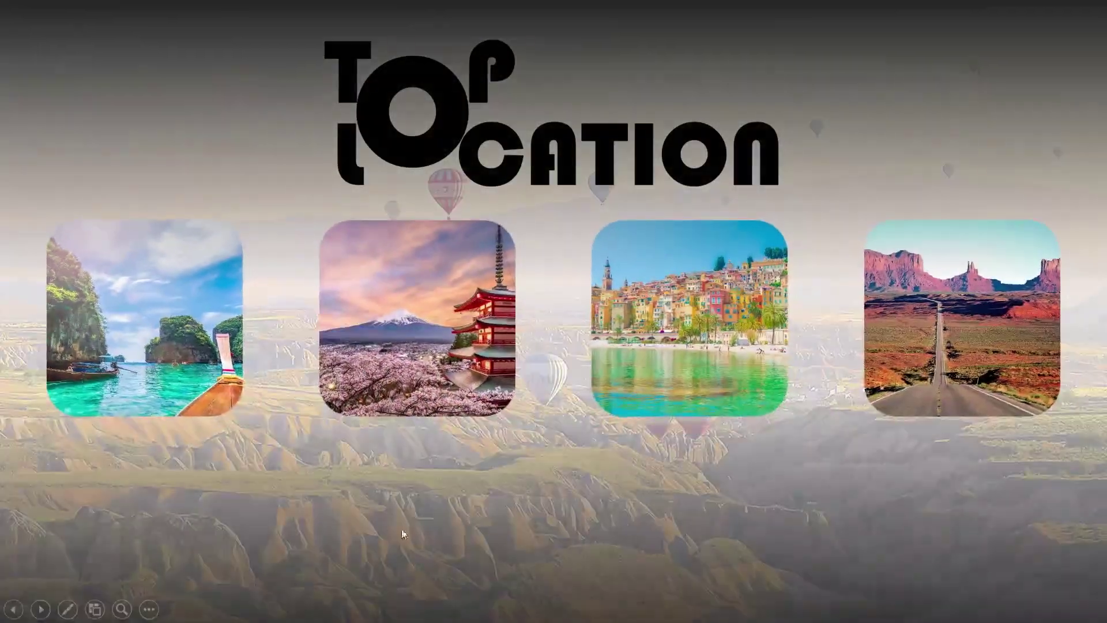
pyautogui.click(145, 347)
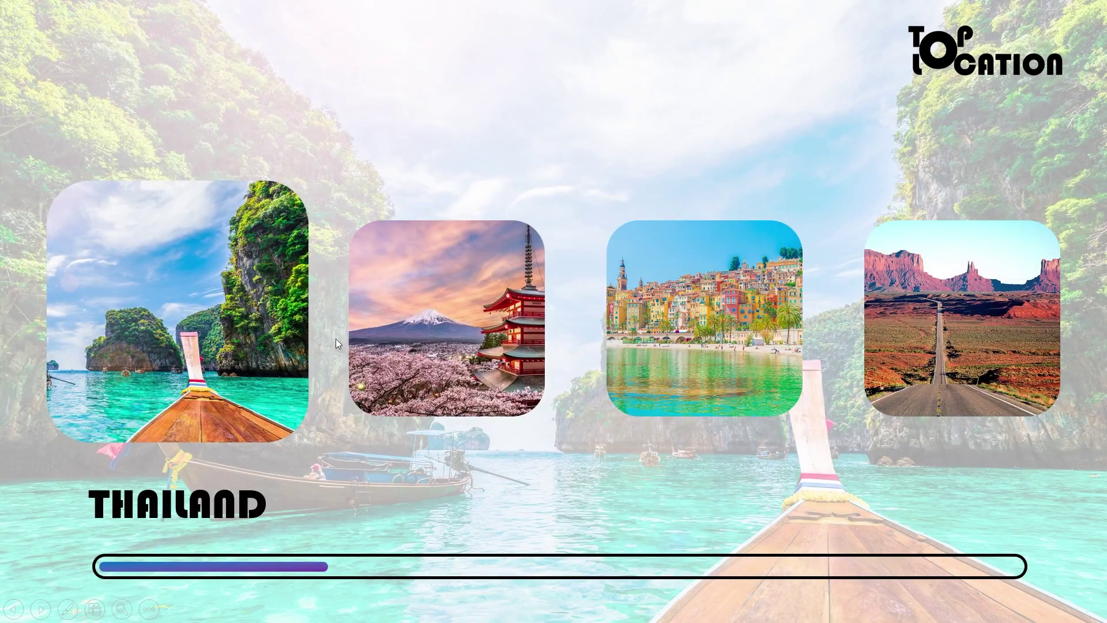
pyautogui.click(448, 336)
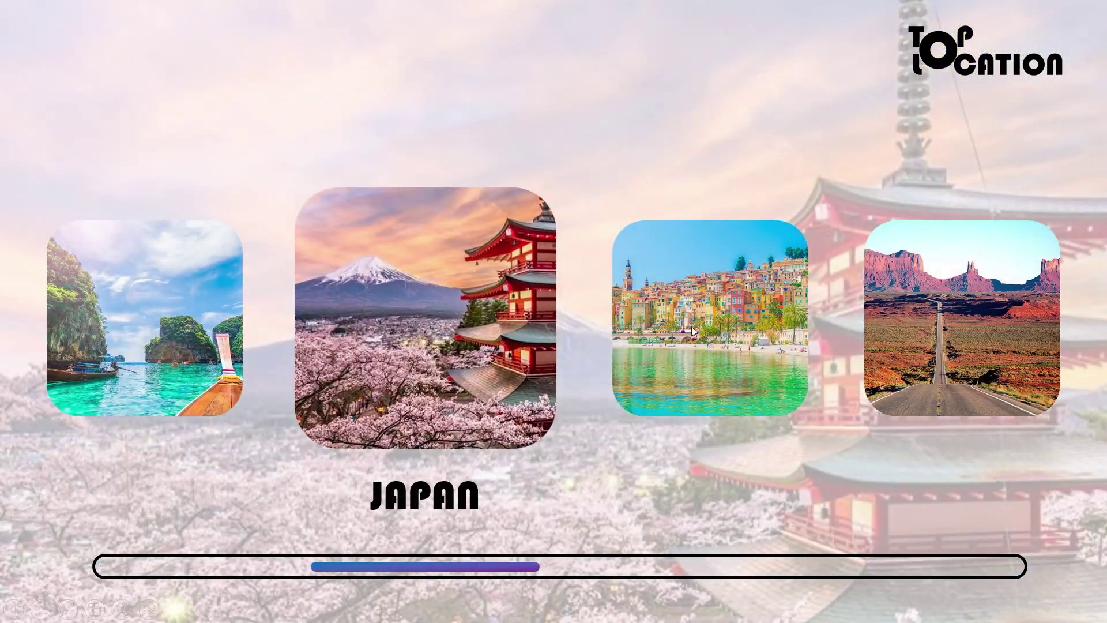
pyautogui.click(690, 326)
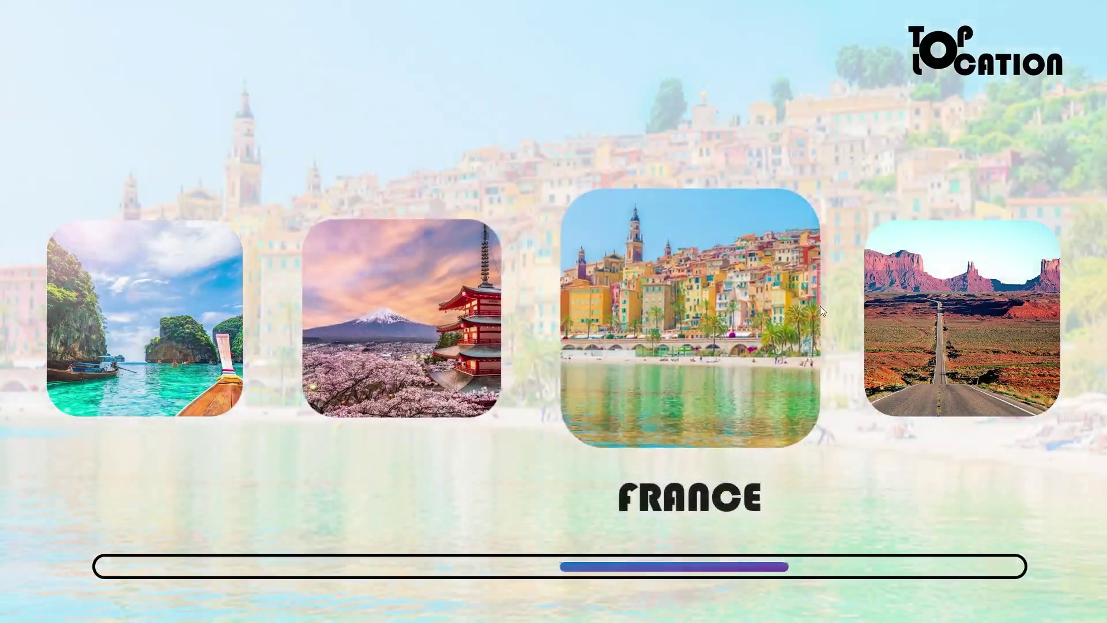
pyautogui.click(944, 298)
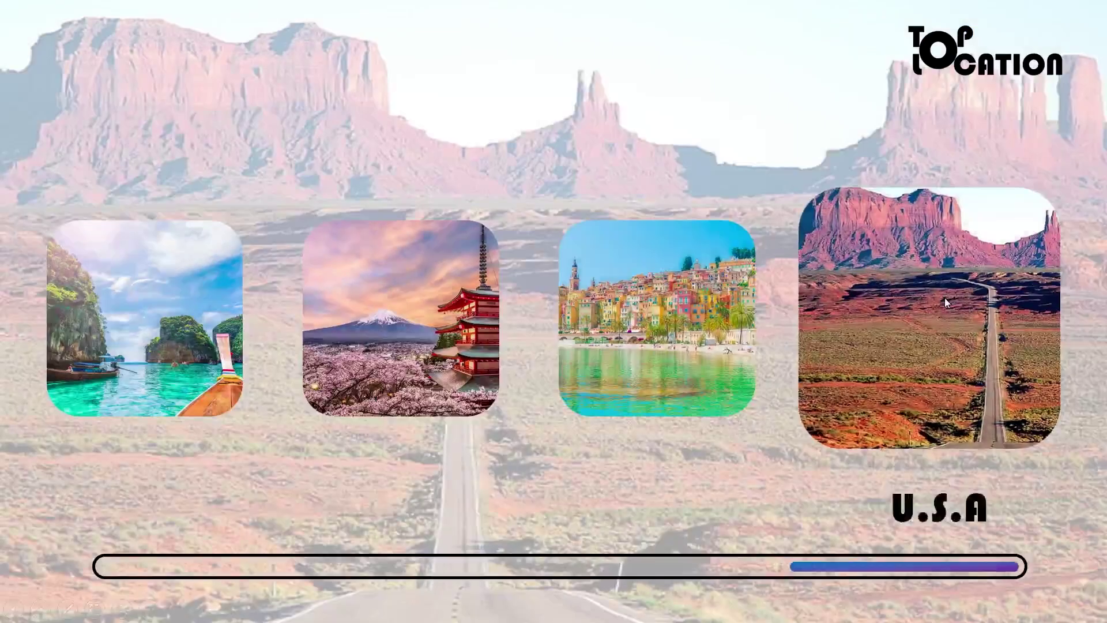
pyautogui.click(944, 297)
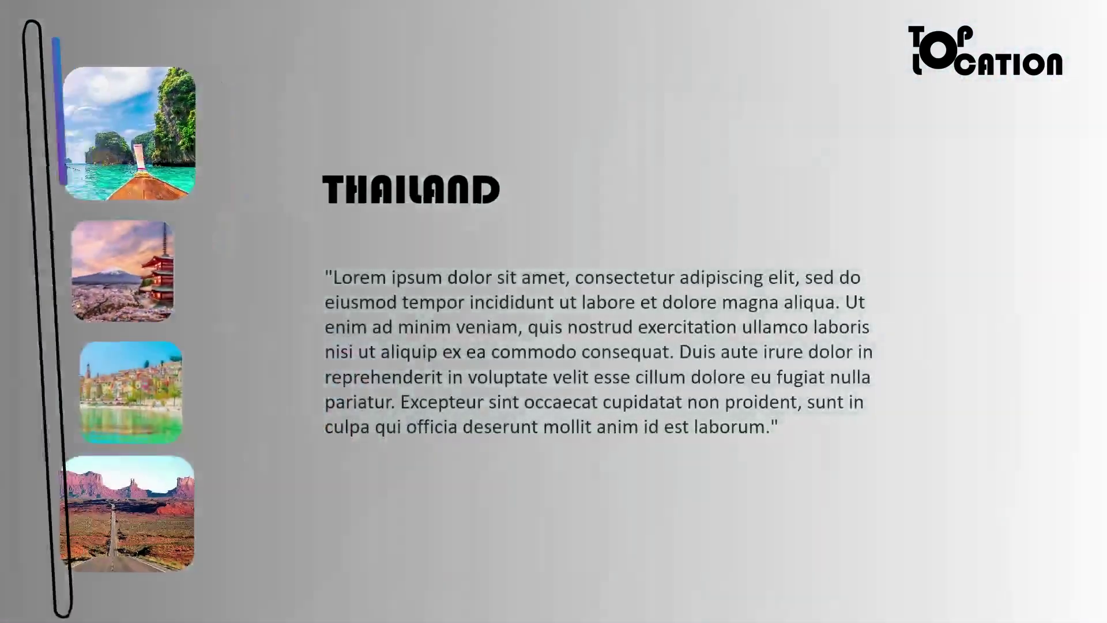
pyautogui.press('Right')
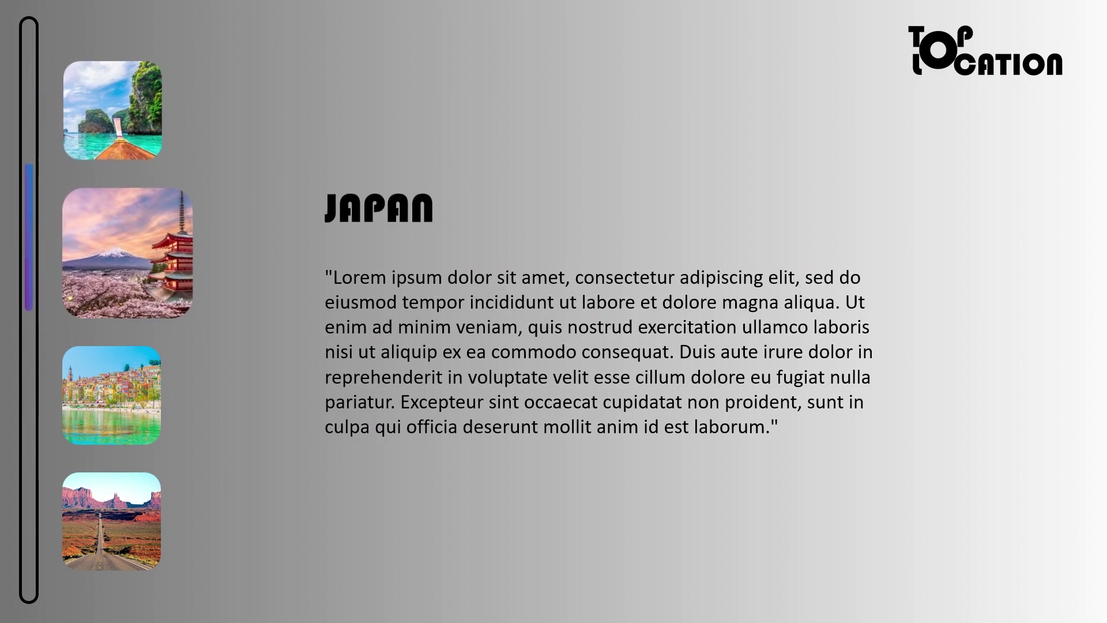
pyautogui.press('Right')
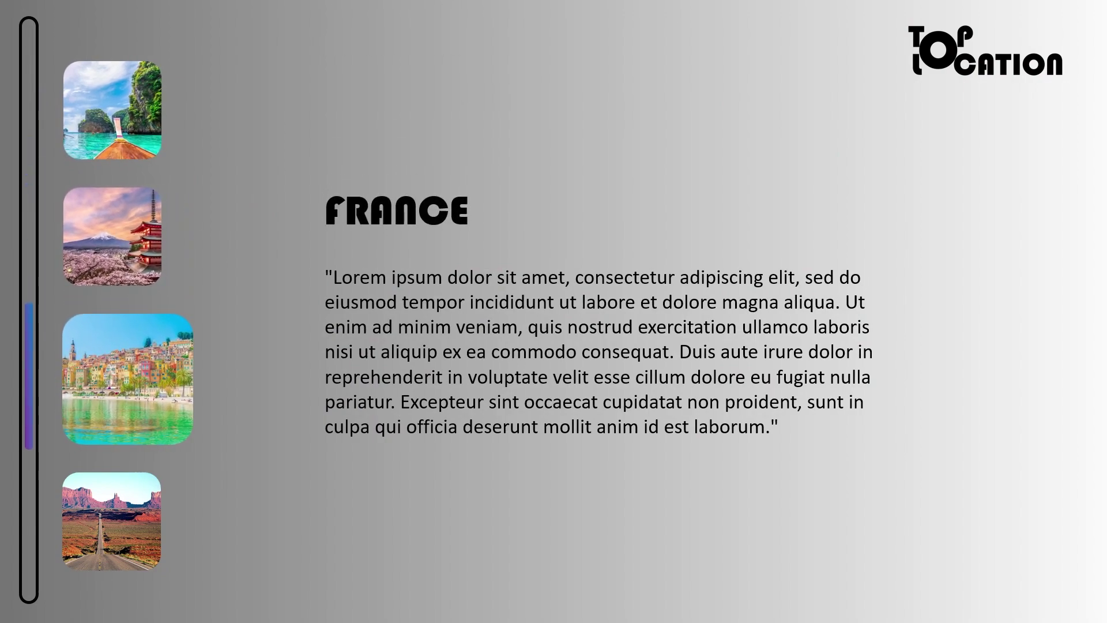
pyautogui.press('Right')
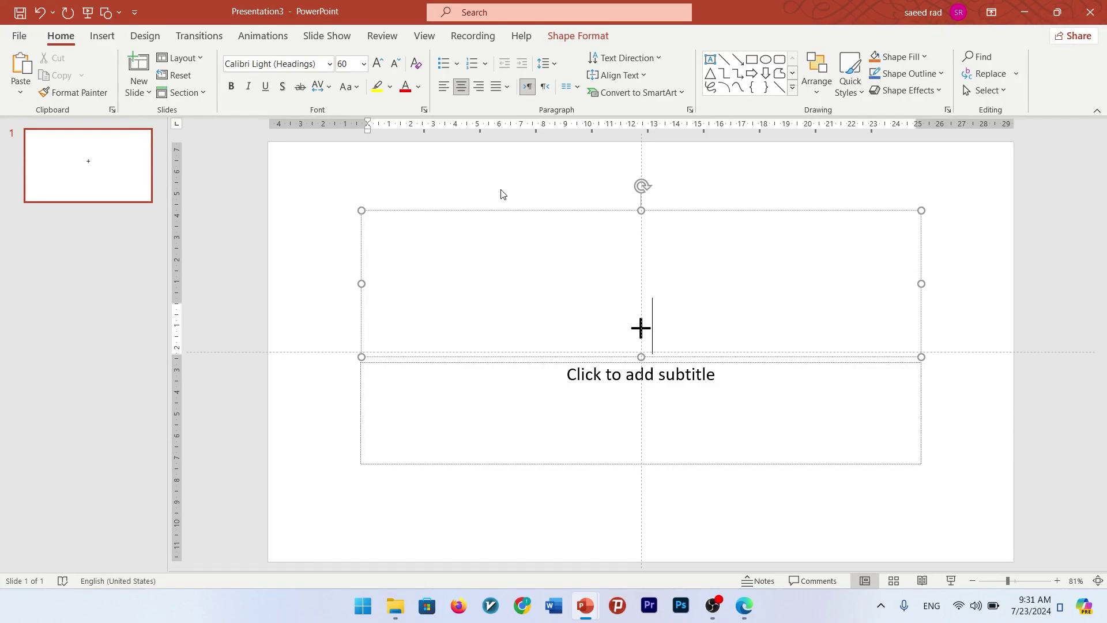
# Switch the new slide to the Blank layout, then show the Insert tab
pyautogui.rightClick(499, 184)
pyautogui.moveTo(566, 234)
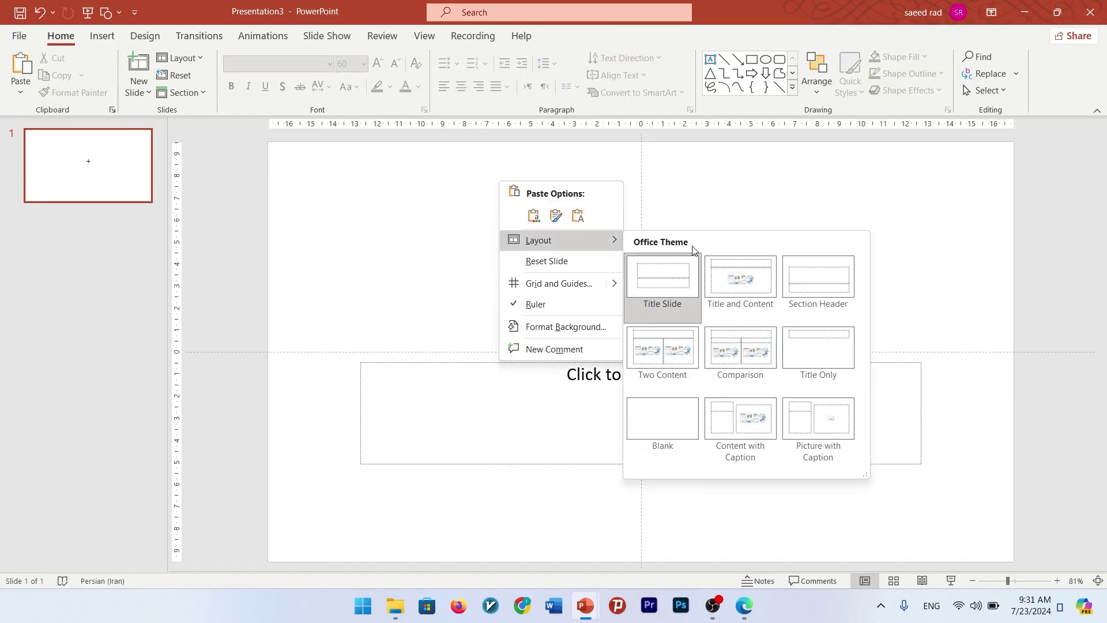
pyautogui.click(673, 419)
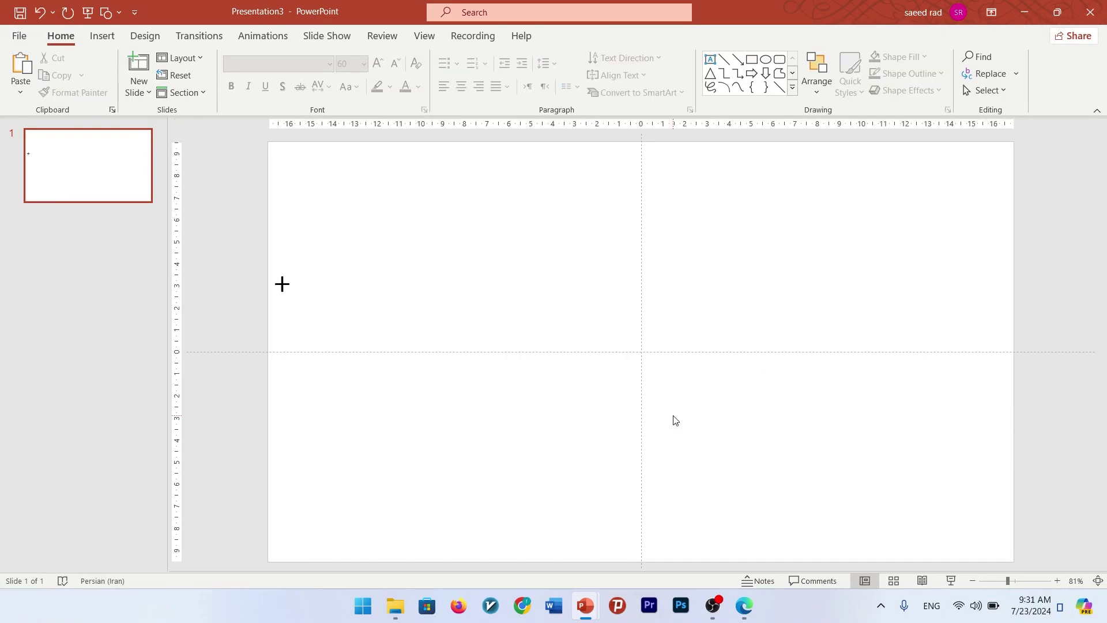
pyautogui.click(97, 36)
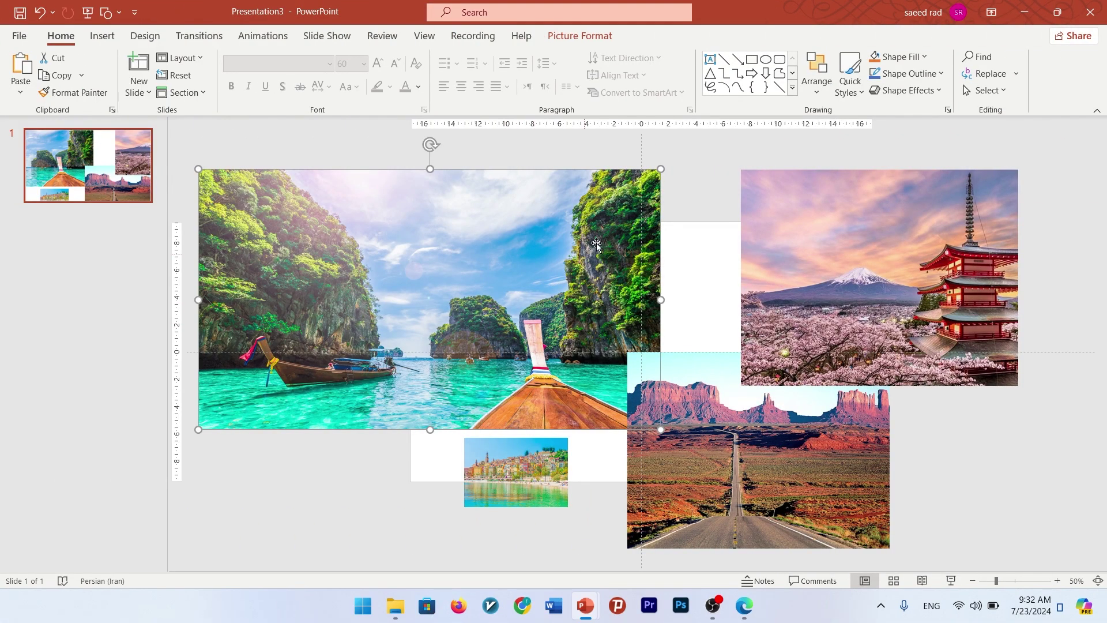
# Crop the island photo to a 1:1 square aspect ratio
pyautogui.click(581, 38)
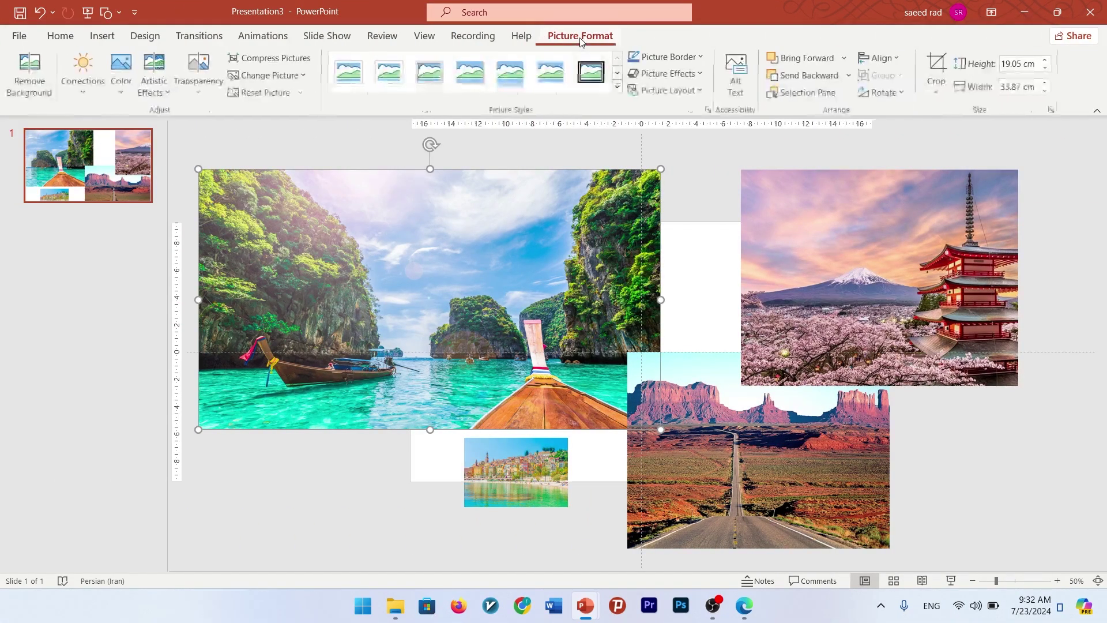
pyautogui.click(938, 95)
pyautogui.moveTo(974, 151)
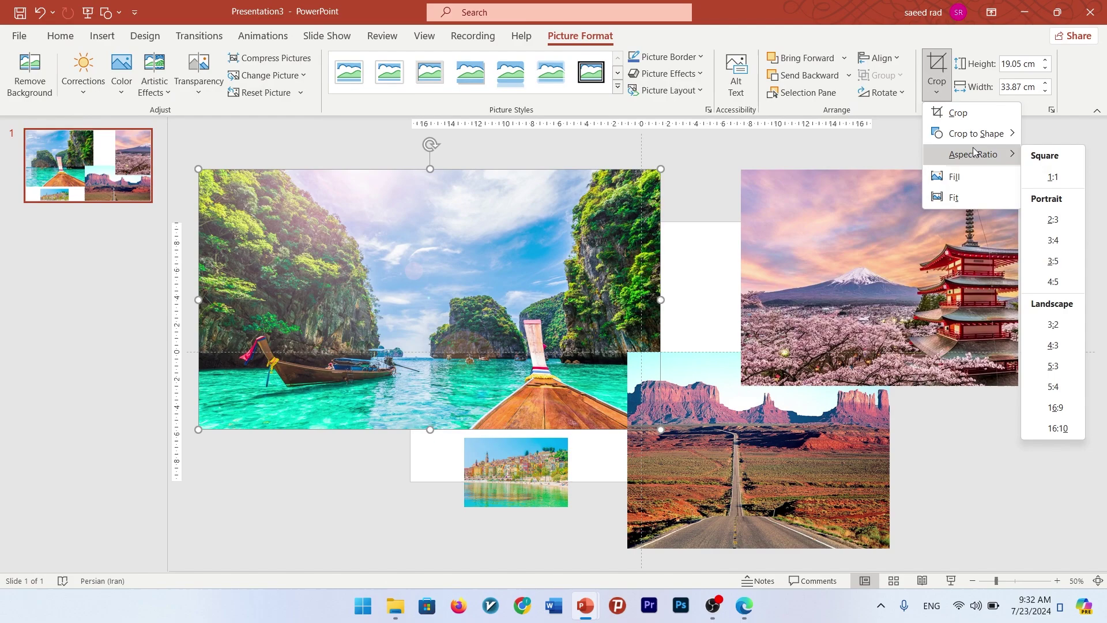
pyautogui.click(1061, 178)
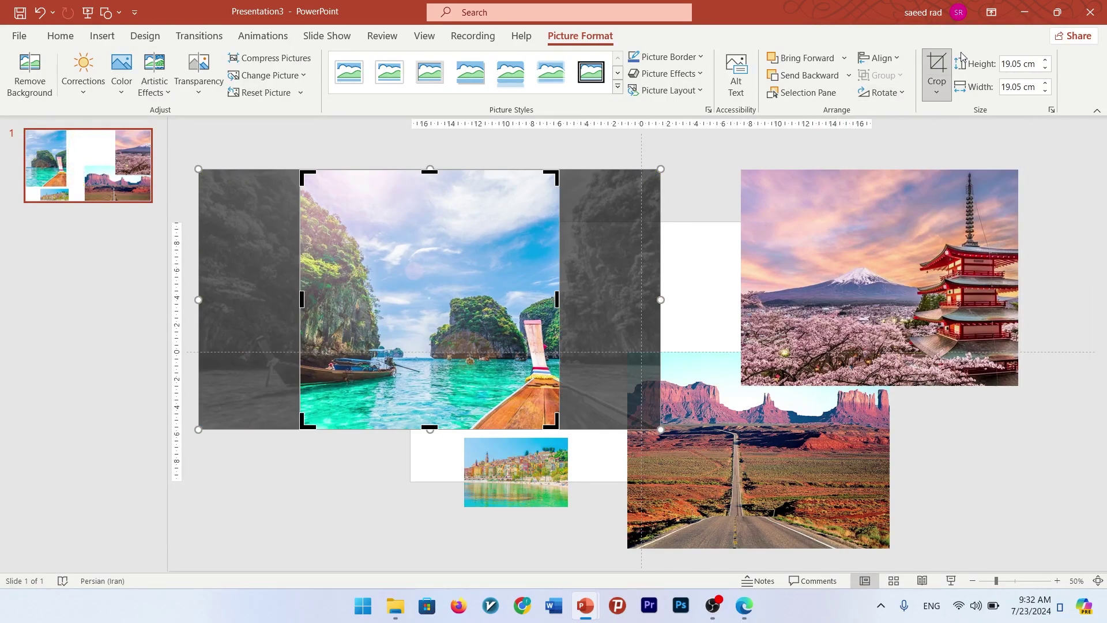
pyautogui.click(938, 65)
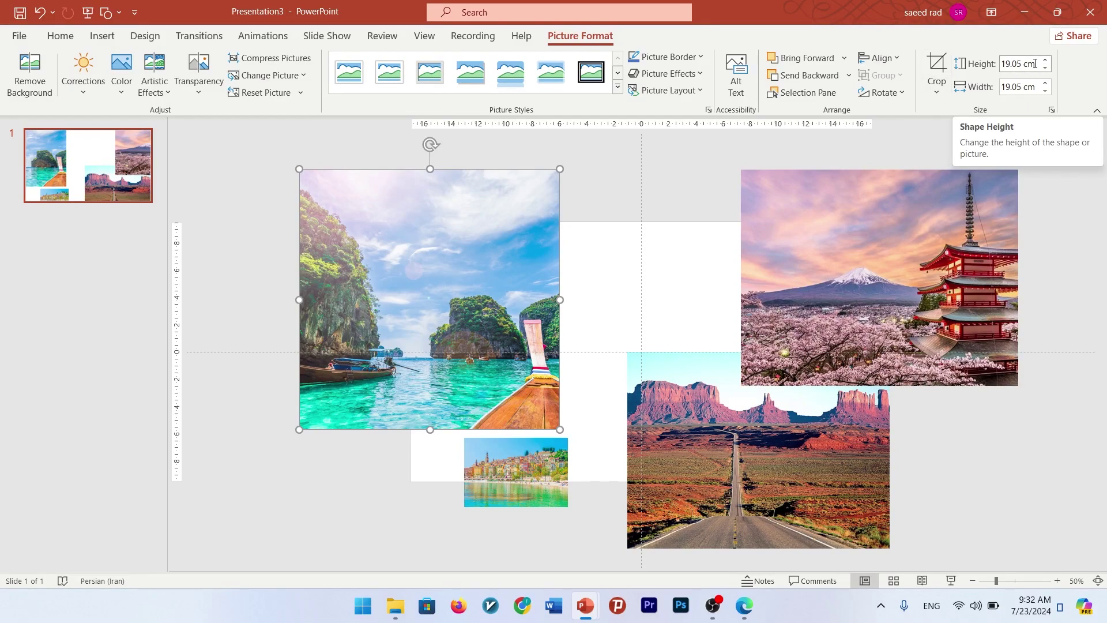
# Set the island photo's height to 6 cm and move it to the slide's left side
pyautogui.moveTo(1031, 64); pyautogui.dragTo(1001, 64)
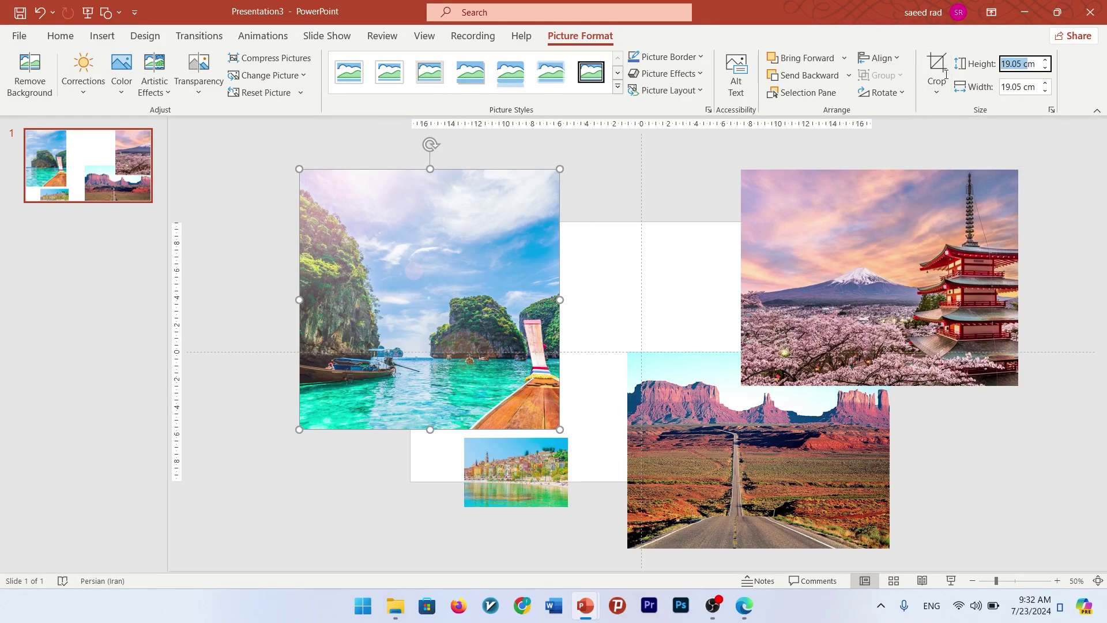
pyautogui.write('6')
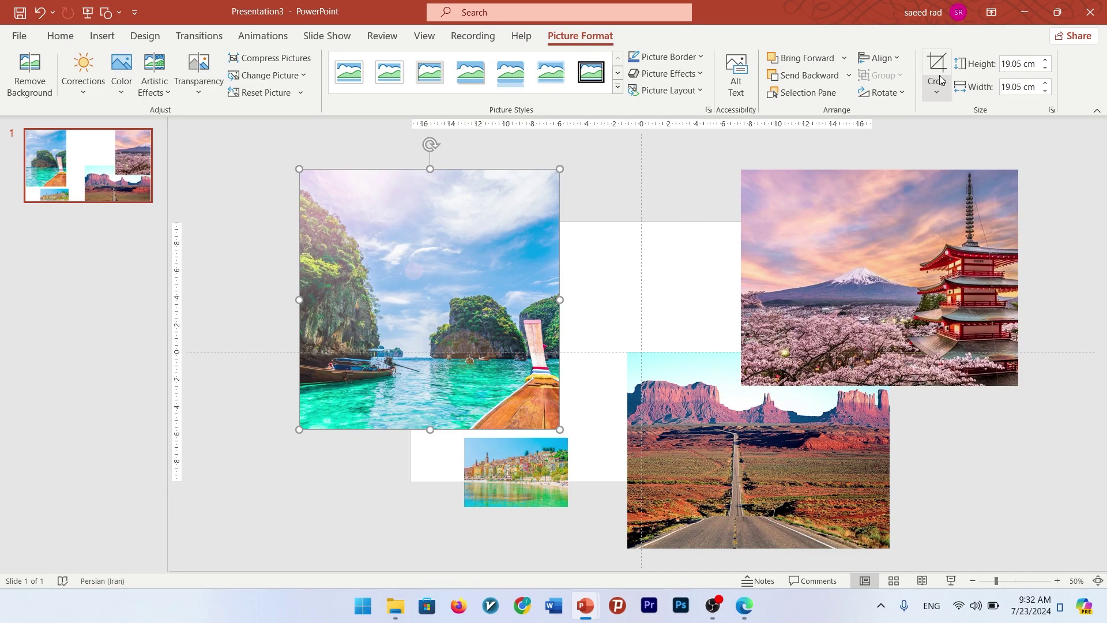
pyautogui.press('Return')
pyautogui.moveTo(322, 225); pyautogui.dragTo(468, 354)
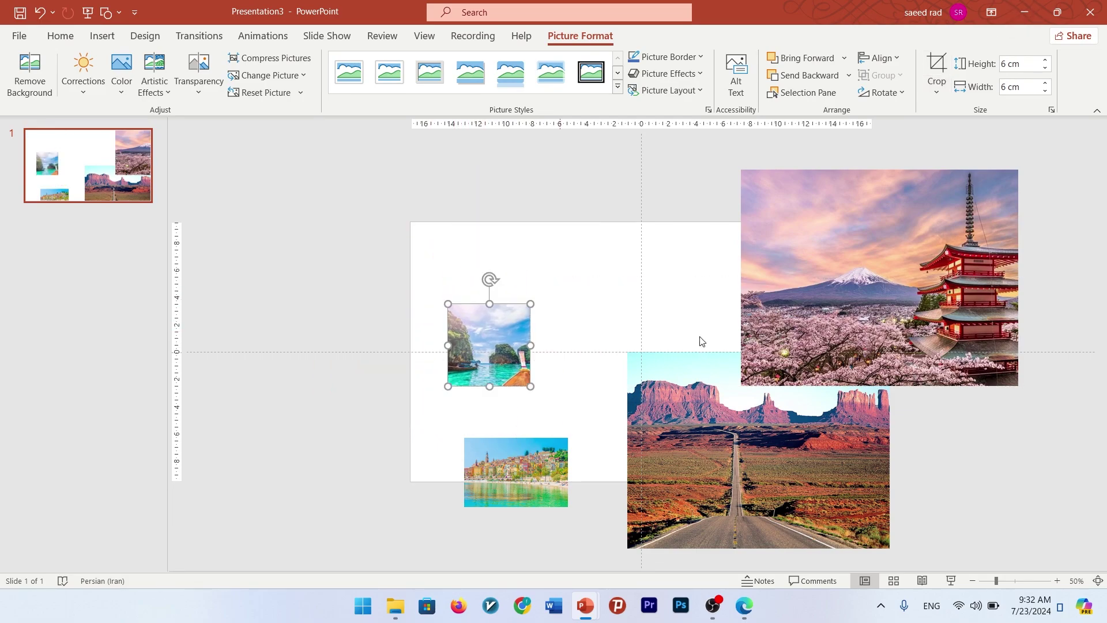
# Crop the island photo to a Rounded Rectangle shape and nudge it slightly right
pyautogui.click(937, 86)
pyautogui.moveTo(958, 141)
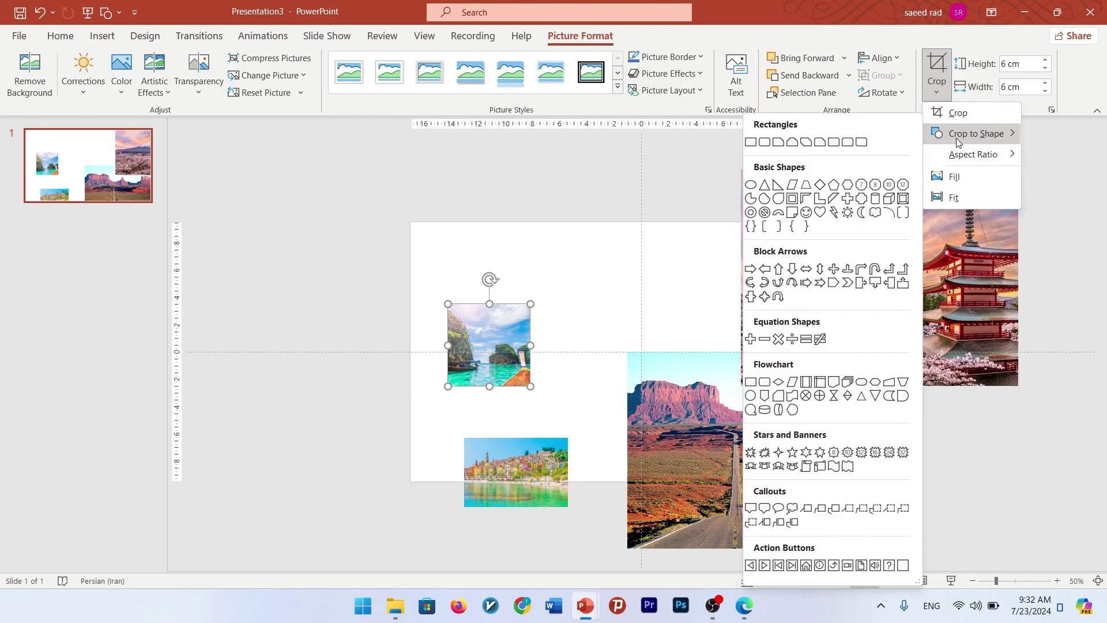
pyautogui.click(764, 143)
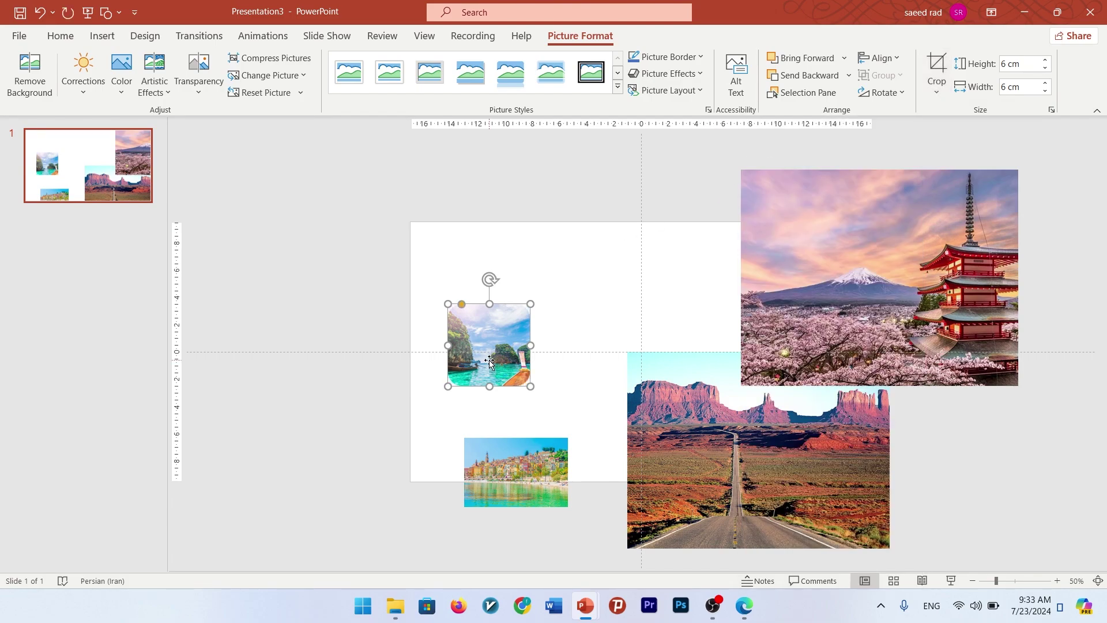
pyautogui.click(563, 314)
pyautogui.moveTo(501, 352); pyautogui.dragTo(525, 352)
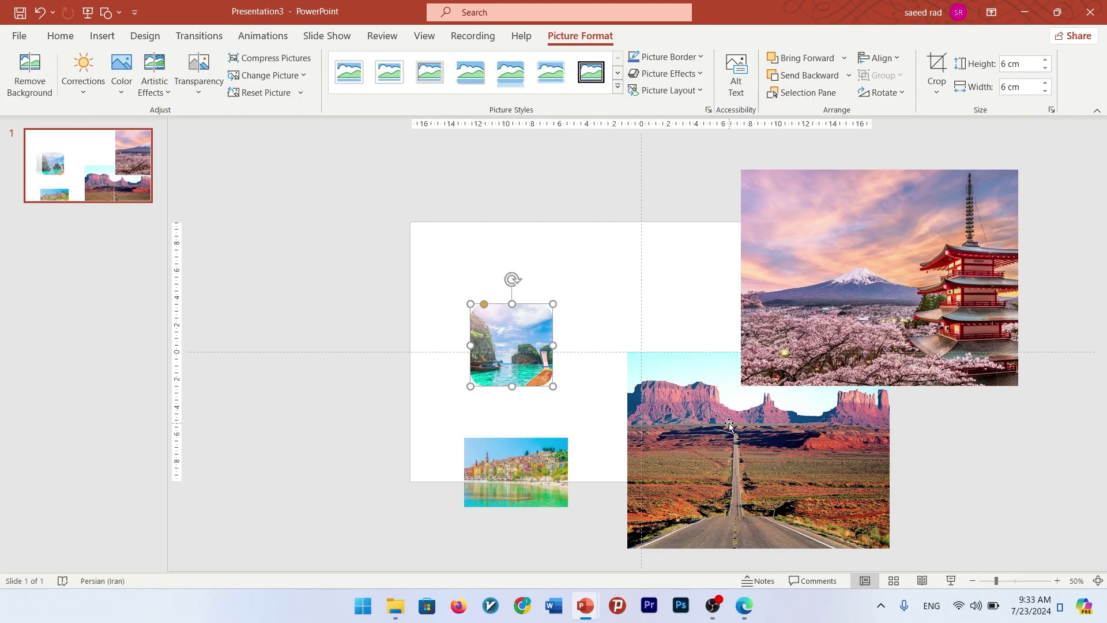
# Make the pagoda photo a 1:1 rounded rectangle 6 cm high
pyautogui.click(825, 253)
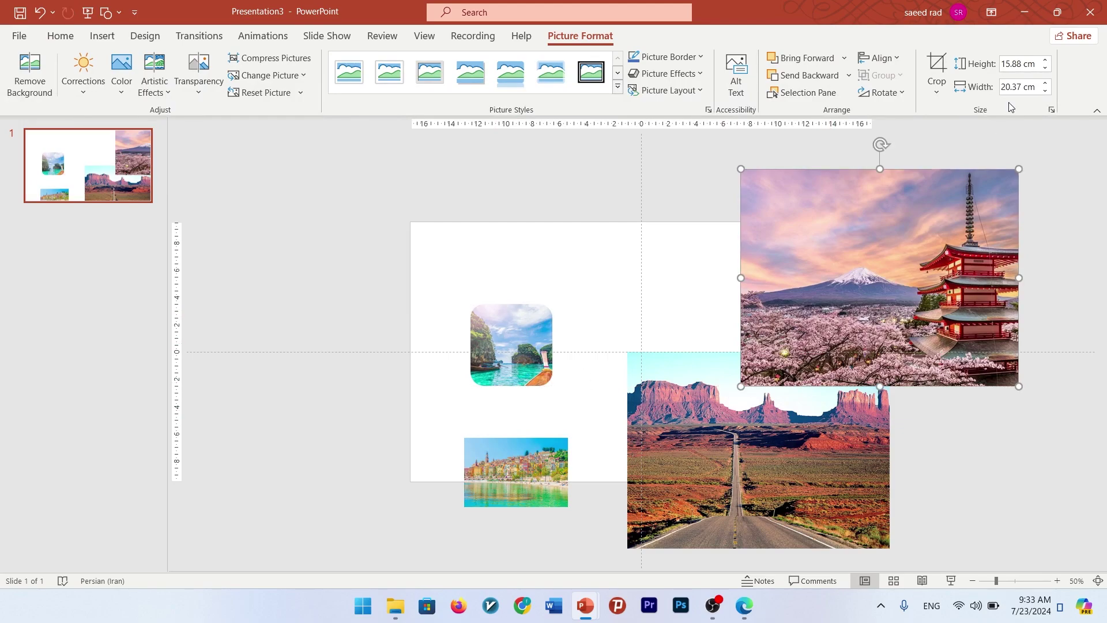
pyautogui.click(936, 91)
pyautogui.moveTo(957, 154)
pyautogui.click(1050, 177)
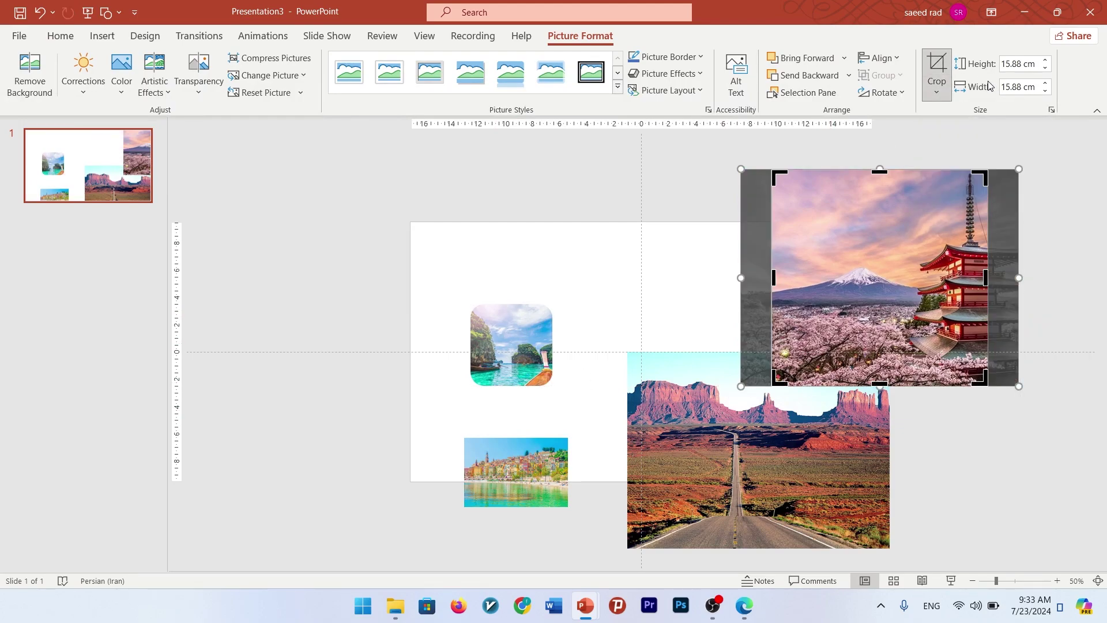
pyautogui.click(937, 91)
pyautogui.moveTo(974, 133)
pyautogui.click(764, 142)
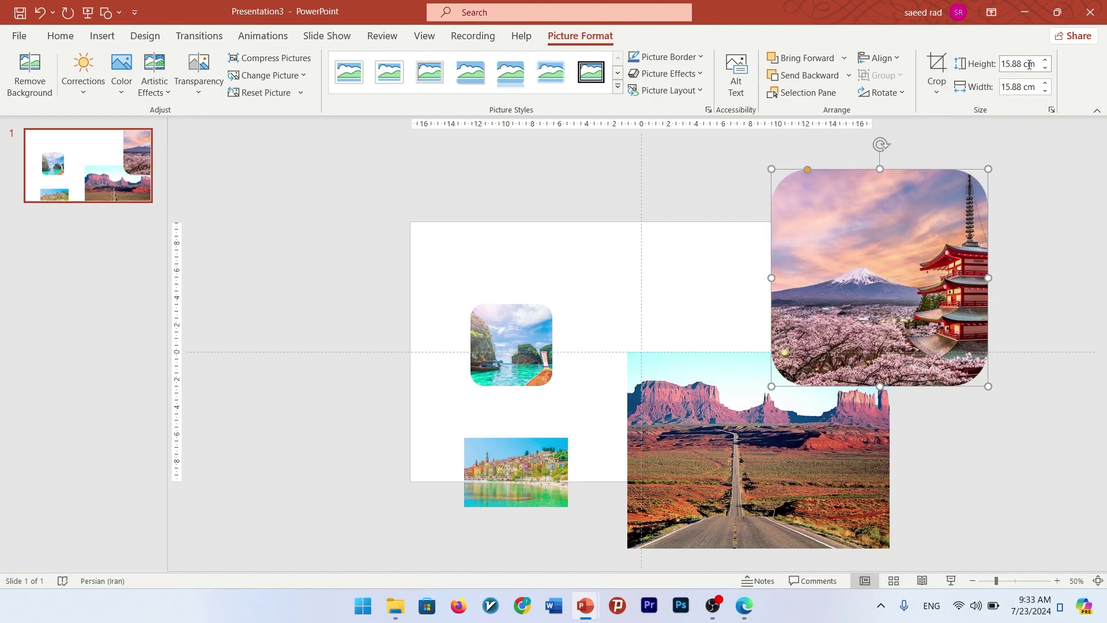
pyautogui.click(1020, 64)
pyautogui.write('6')
pyautogui.press('Return')
pyautogui.click(749, 375)
# Give the desert road photo the same 1:1 rounded crop and 6 cm height
pyautogui.click(937, 91)
pyautogui.moveTo(967, 155)
pyautogui.click(1050, 176)
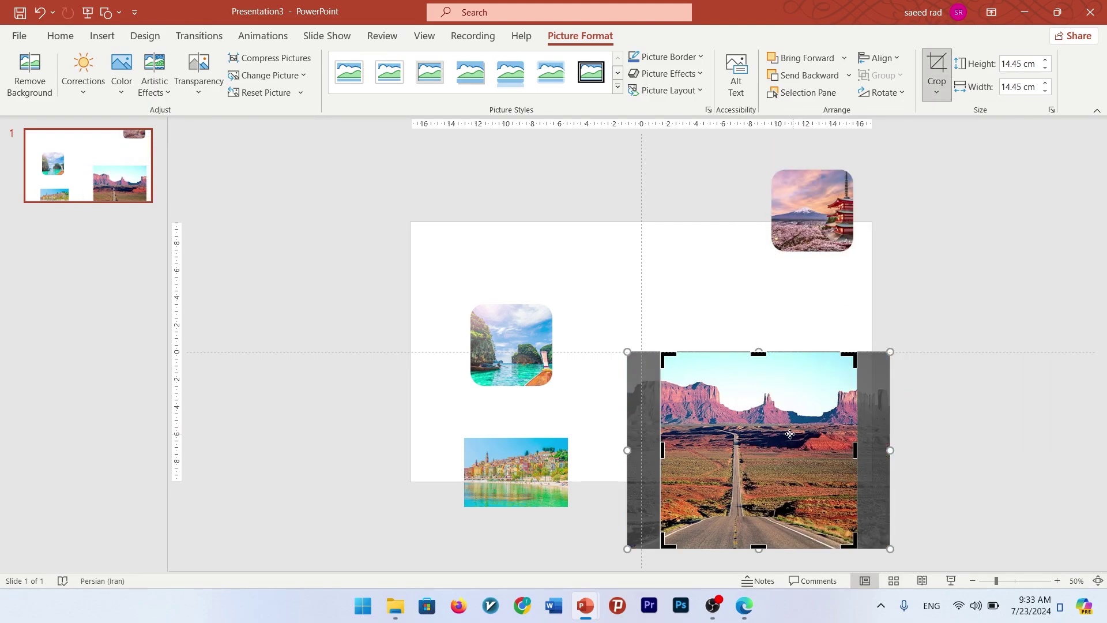
pyautogui.click(936, 92)
pyautogui.moveTo(974, 133)
pyautogui.click(765, 142)
pyautogui.click(1021, 64)
pyautogui.write('6')
pyautogui.press('Return')
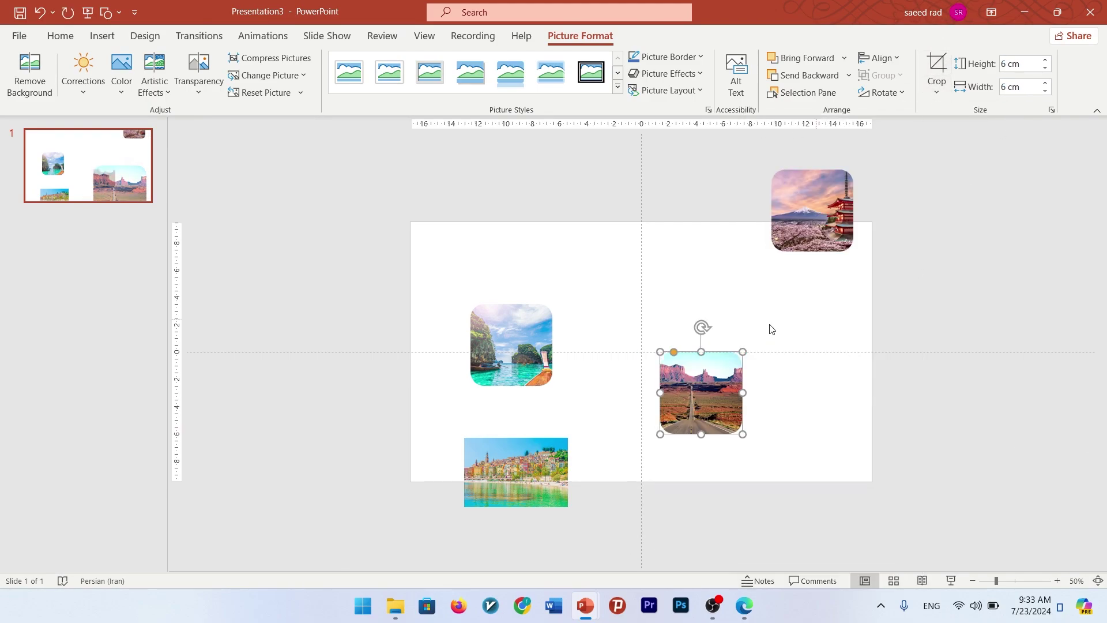
# Make the coastal town photo a 6 cm rounded square and move the lagoon photo left
pyautogui.click(516, 473)
pyautogui.click(936, 92)
pyautogui.moveTo(974, 153)
pyautogui.click(1051, 176)
pyautogui.click(937, 72)
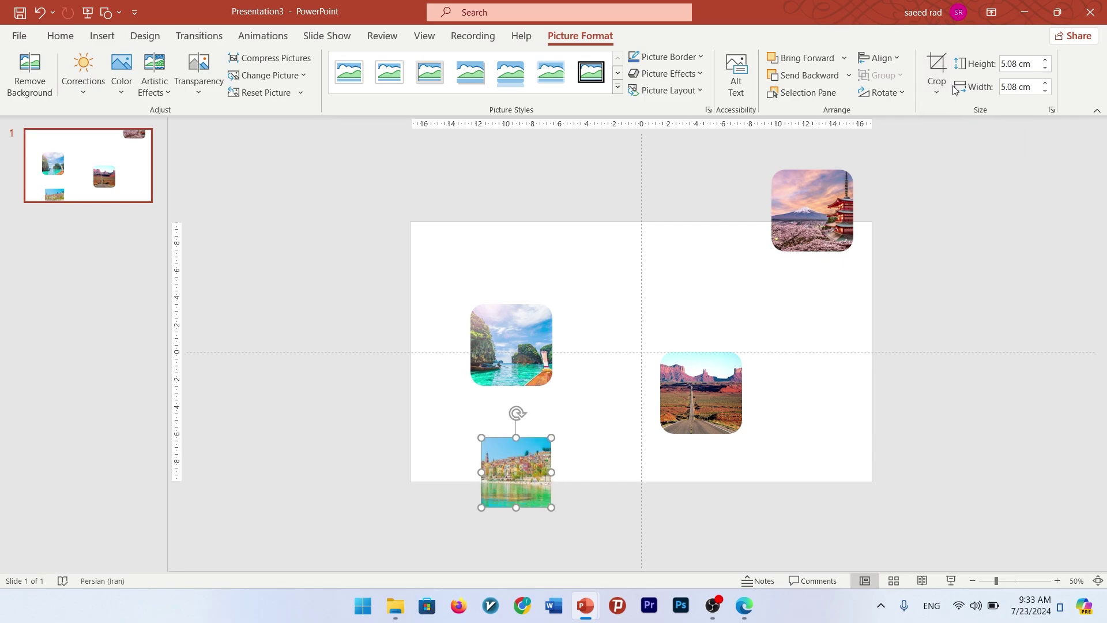
pyautogui.click(936, 91)
pyautogui.moveTo(974, 133)
pyautogui.click(764, 141)
pyautogui.click(1020, 64)
pyautogui.write('6')
pyautogui.press('Return')
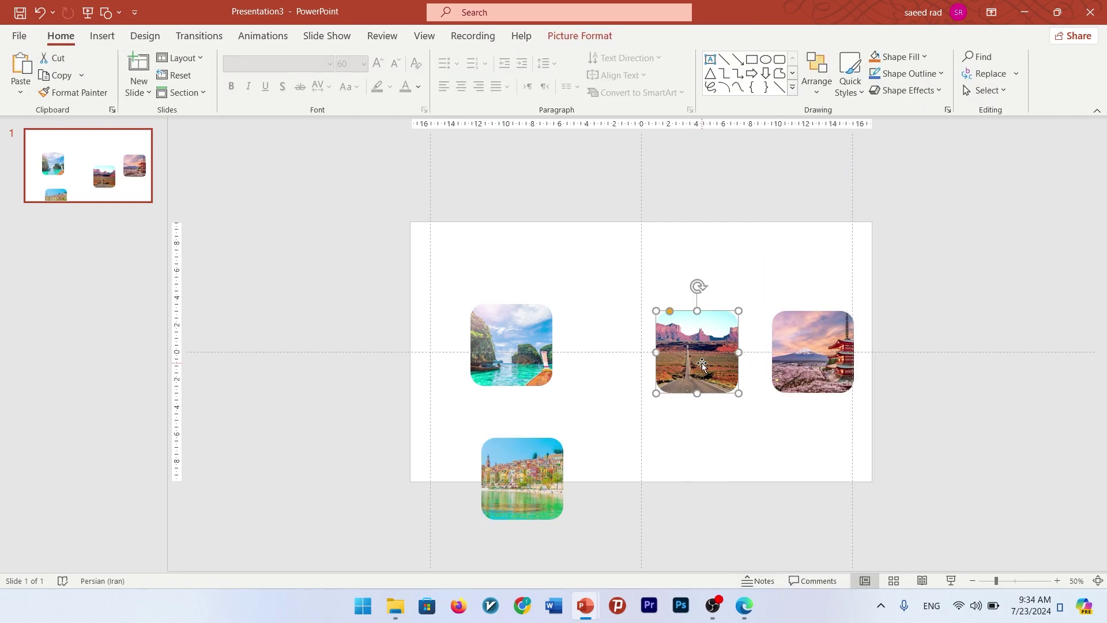
pyautogui.moveTo(523, 353); pyautogui.dragTo(483, 359)
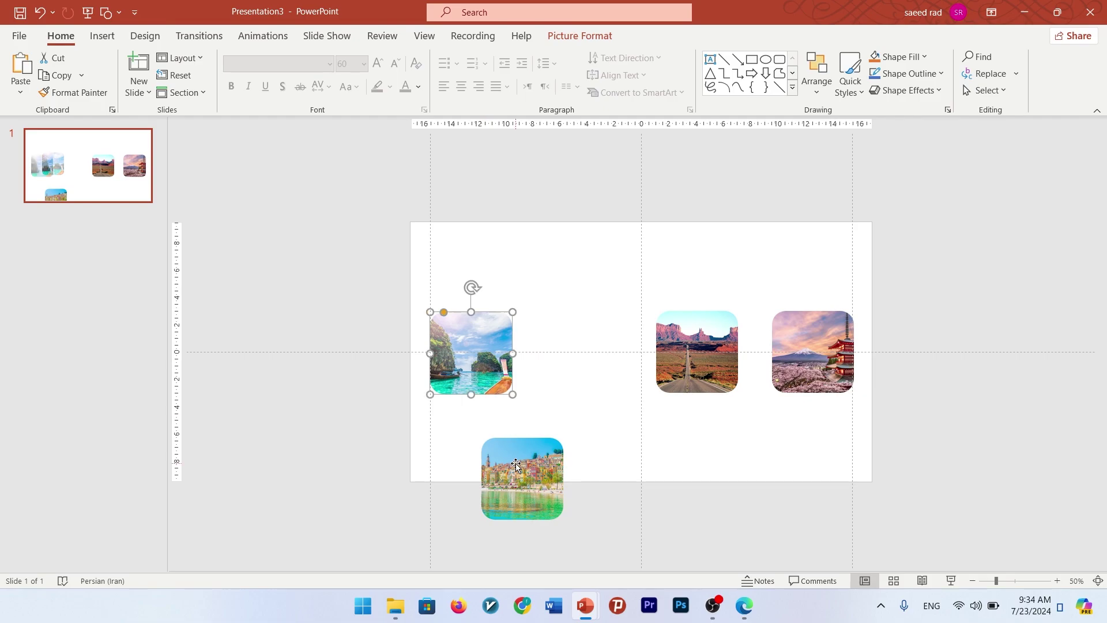
# Move the town photo into the row, select all four photos and align their tops
pyautogui.moveTo(515, 483); pyautogui.dragTo(577, 357)
pyautogui.click(698, 361)
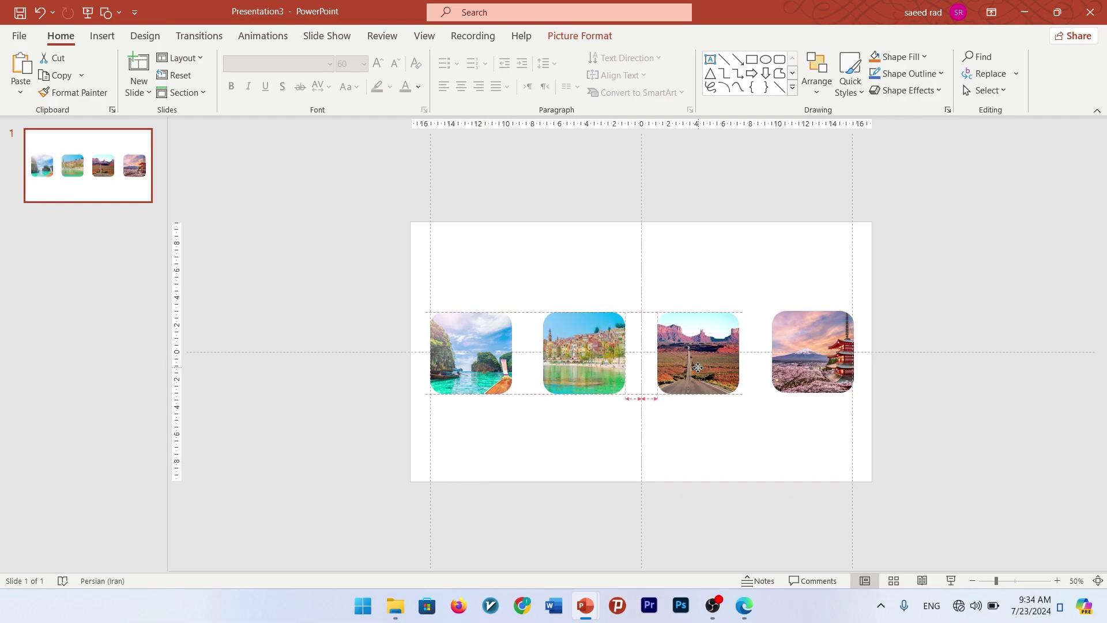
pyautogui.keyDown('shift'); pyautogui.click(501, 368); pyautogui.keyUp('shift')
pyautogui.keyDown('shift'); pyautogui.click(589, 361); pyautogui.keyUp('shift')
pyautogui.keyDown('shift'); pyautogui.click(819, 362); pyautogui.keyUp('shift')
pyautogui.click(817, 75)
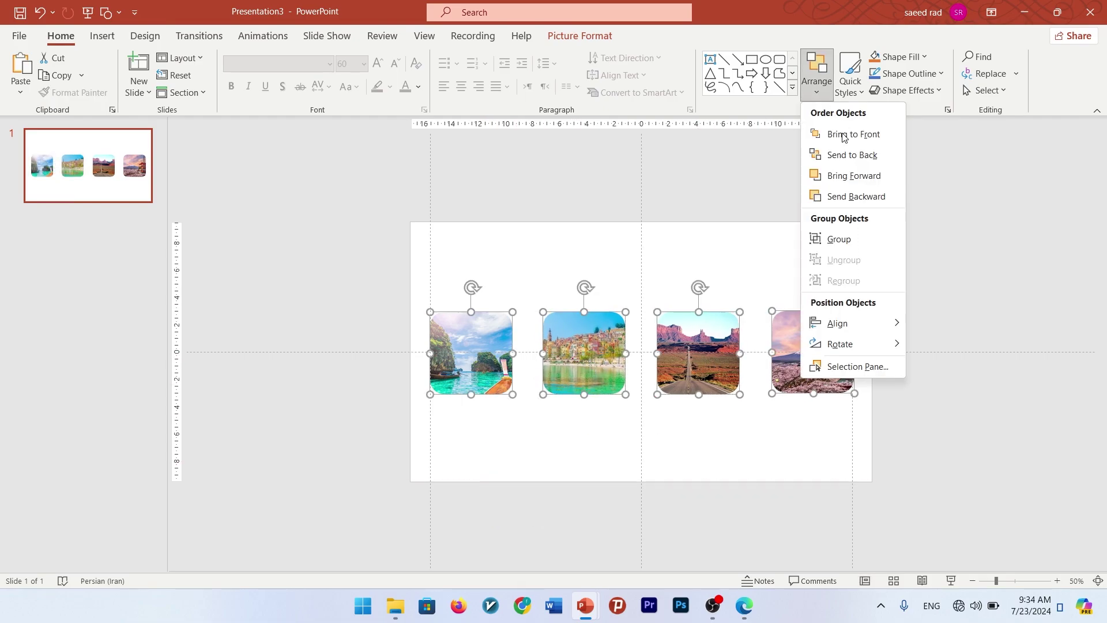
pyautogui.moveTo(856, 322)
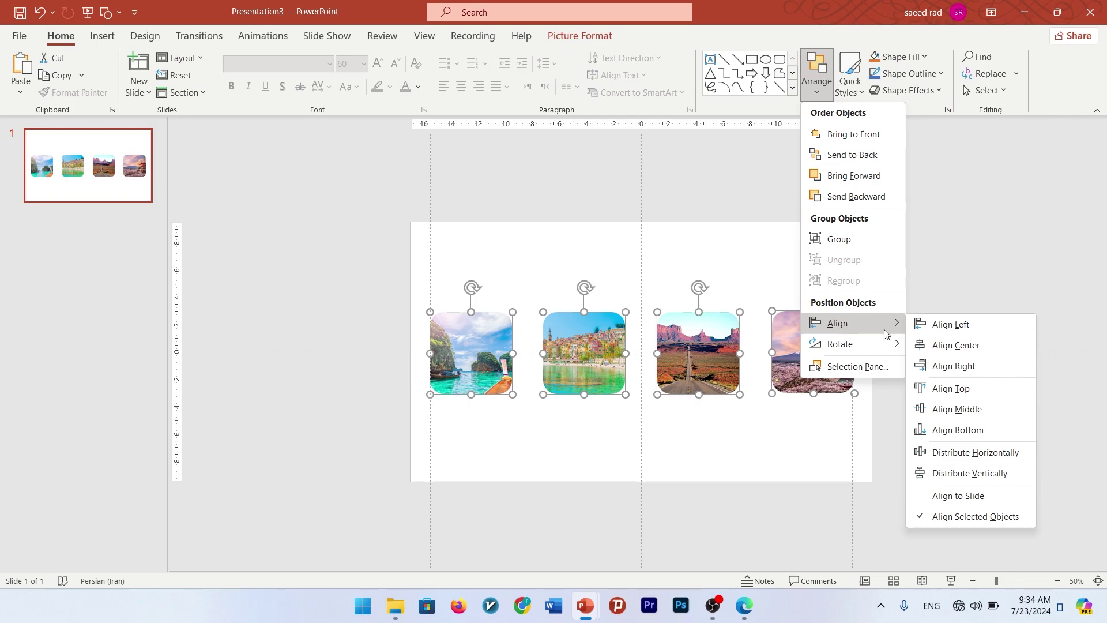
pyautogui.click(954, 388)
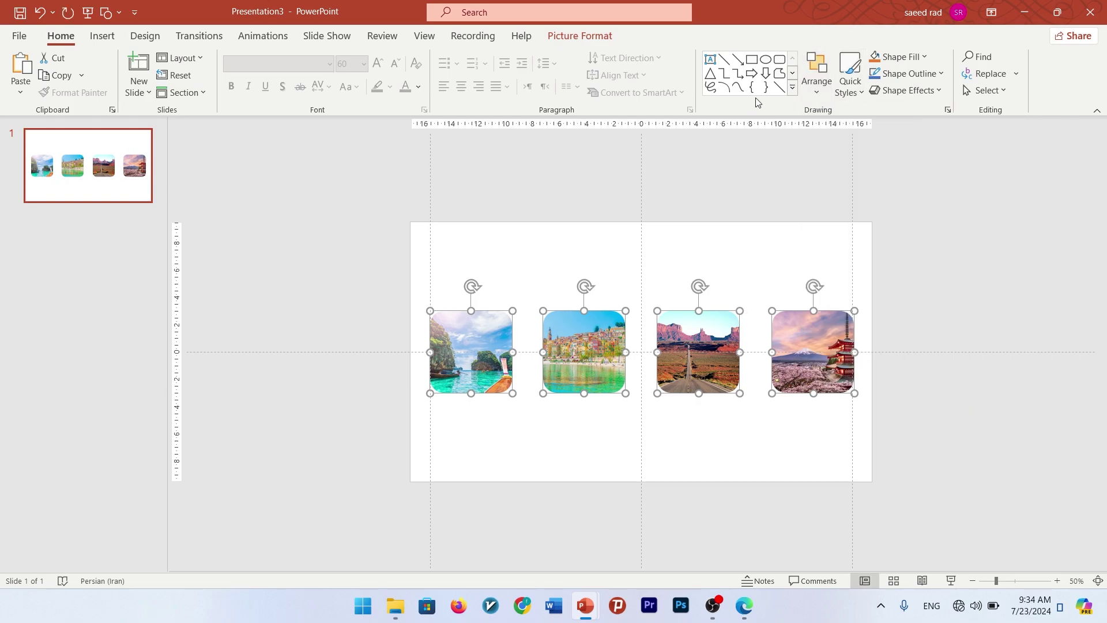
# Distribute the four photos horizontally, then paste the balloon landscape picture onto the slide
pyautogui.click(813, 97)
pyautogui.moveTo(862, 326)
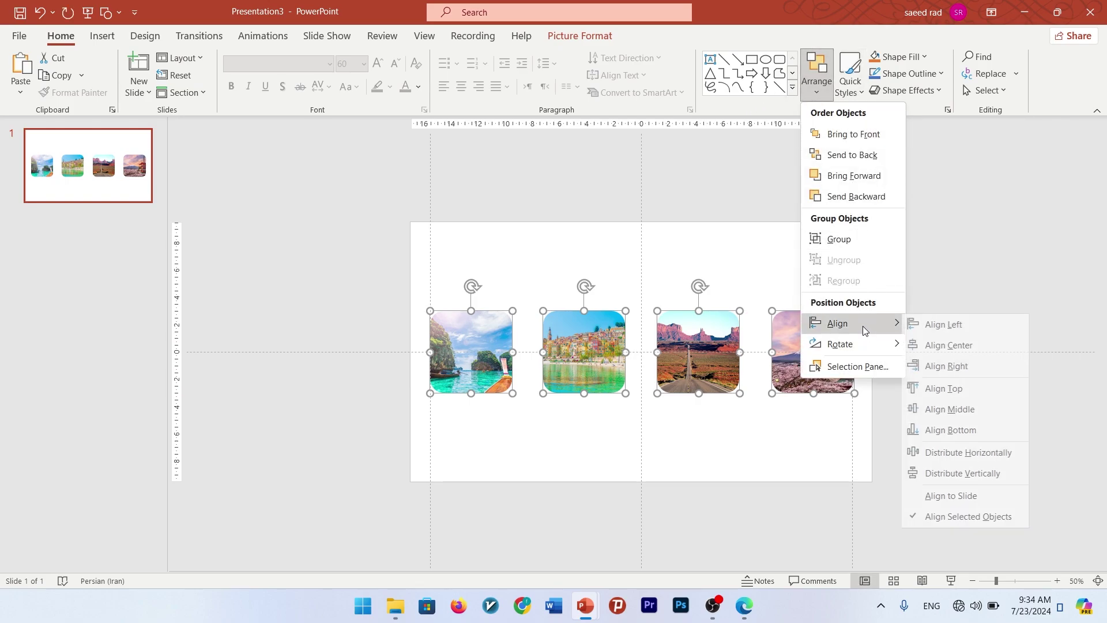
pyautogui.click(958, 454)
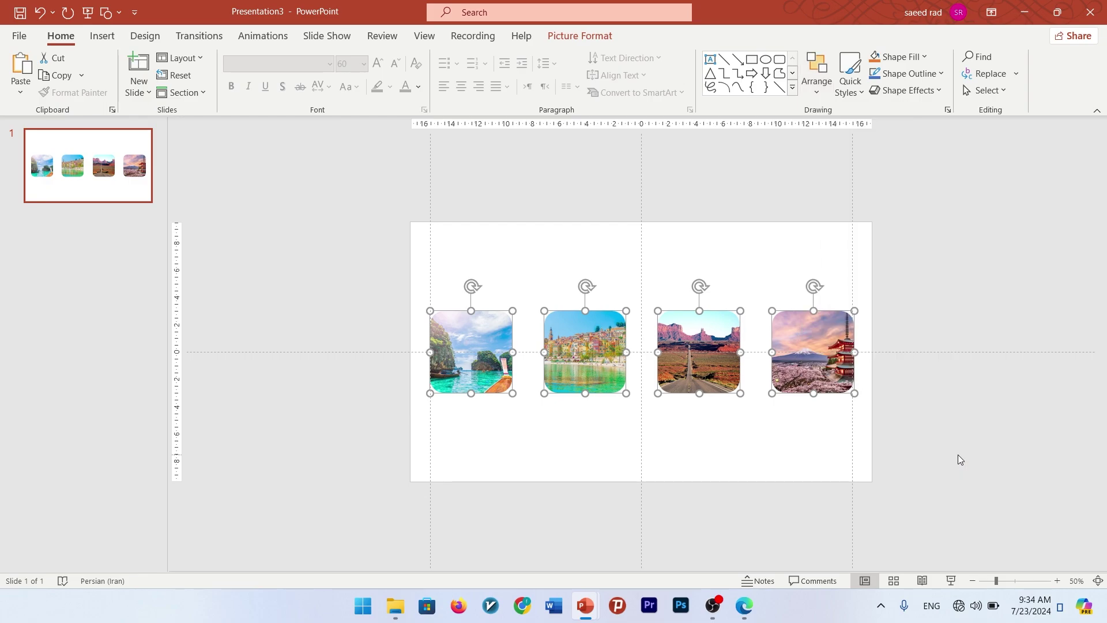
pyautogui.click(944, 282)
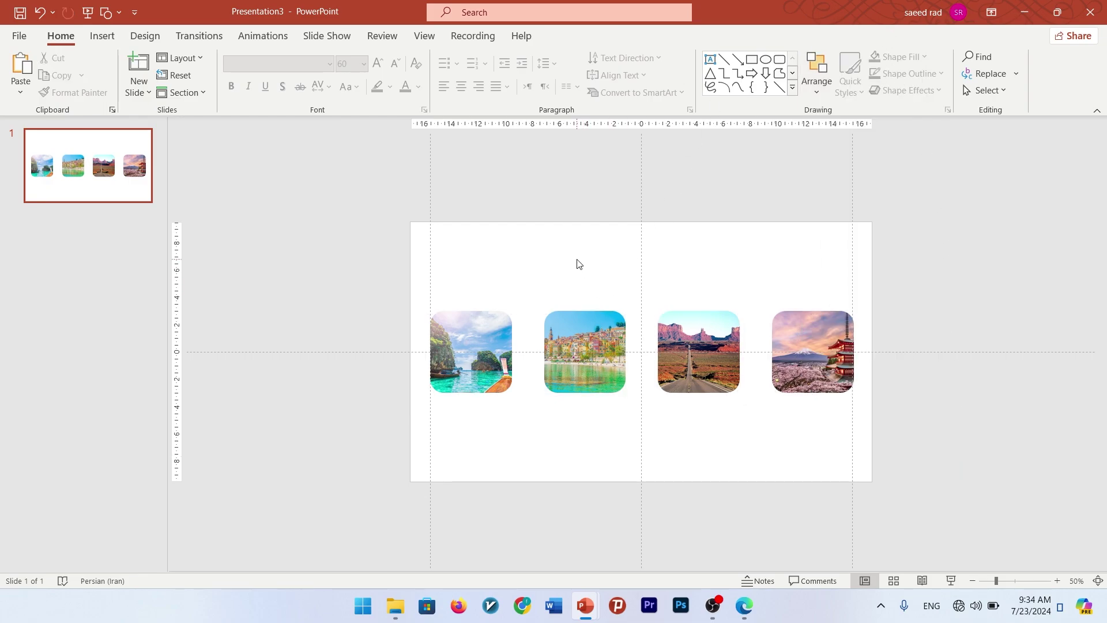
pyautogui.hotkey('ctrl', 'v')
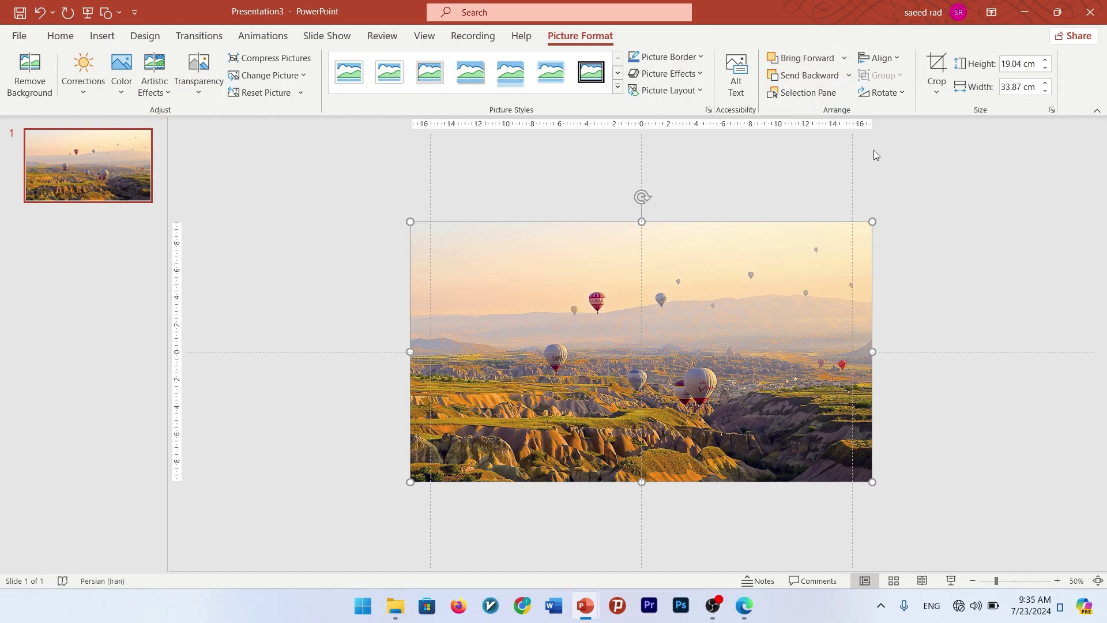
# Send the balloon picture to the back and set its transparency to 65%
pyautogui.click(848, 76)
pyautogui.click(790, 114)
pyautogui.click(182, 78)
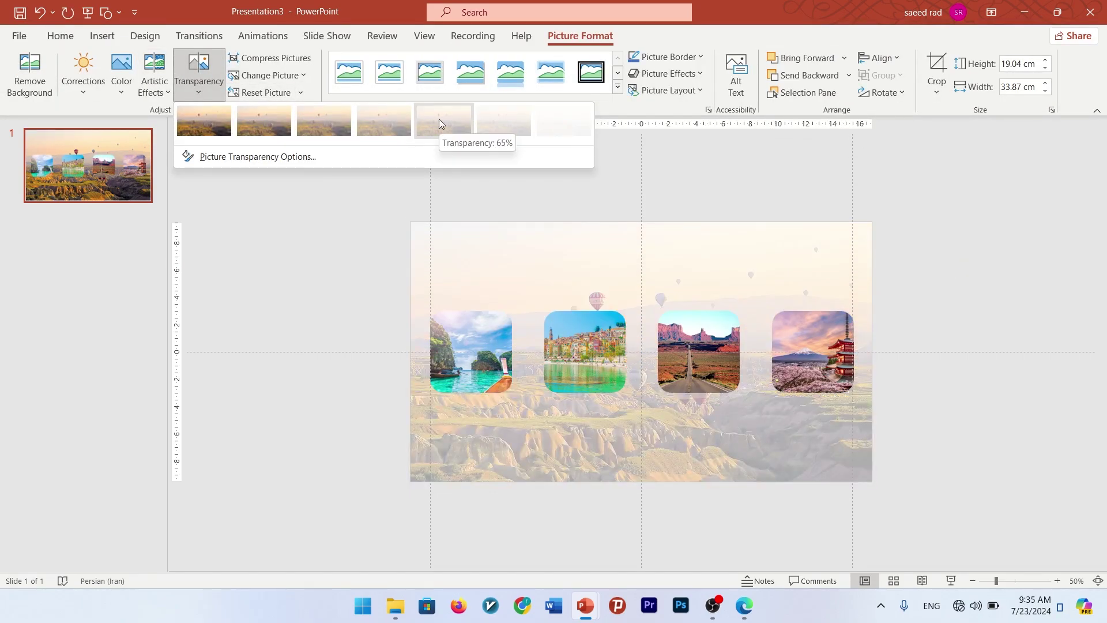
pyautogui.click(439, 119)
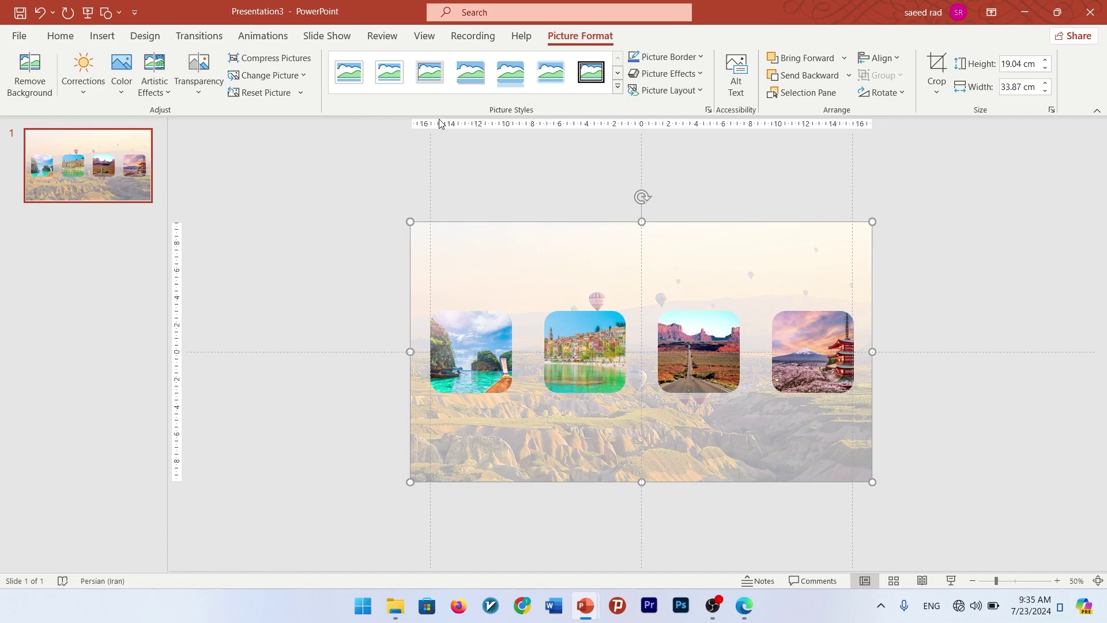
pyautogui.click(548, 181)
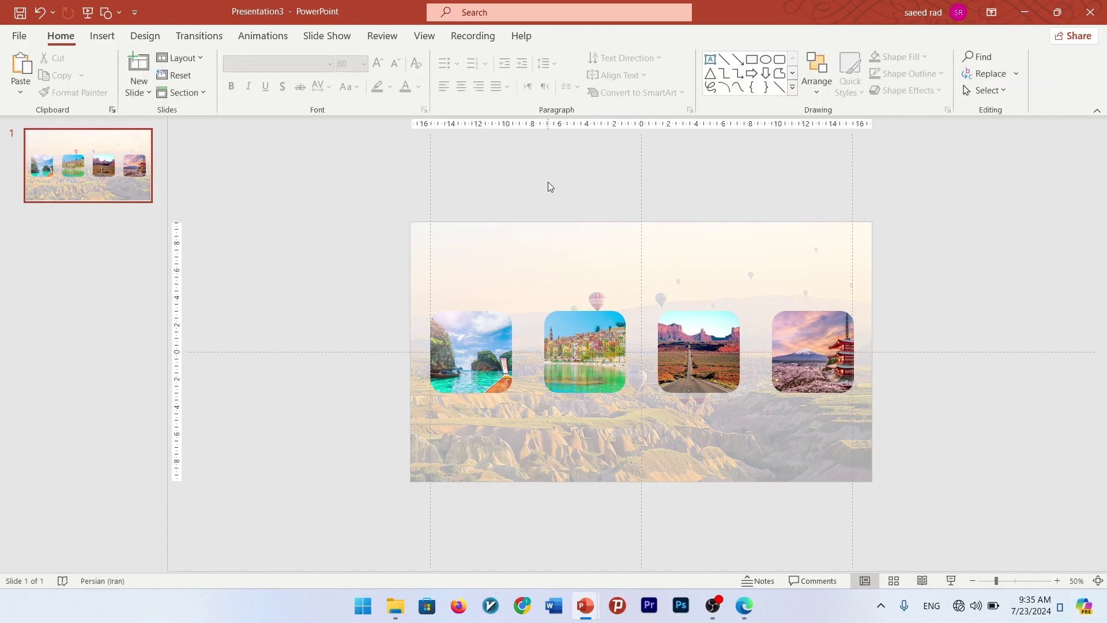
# Draw a rectangle across the slide's upper half and give it a gradient fill
pyautogui.click(752, 60)
pyautogui.moveTo(391, 165); pyautogui.dragTo(909, 342)
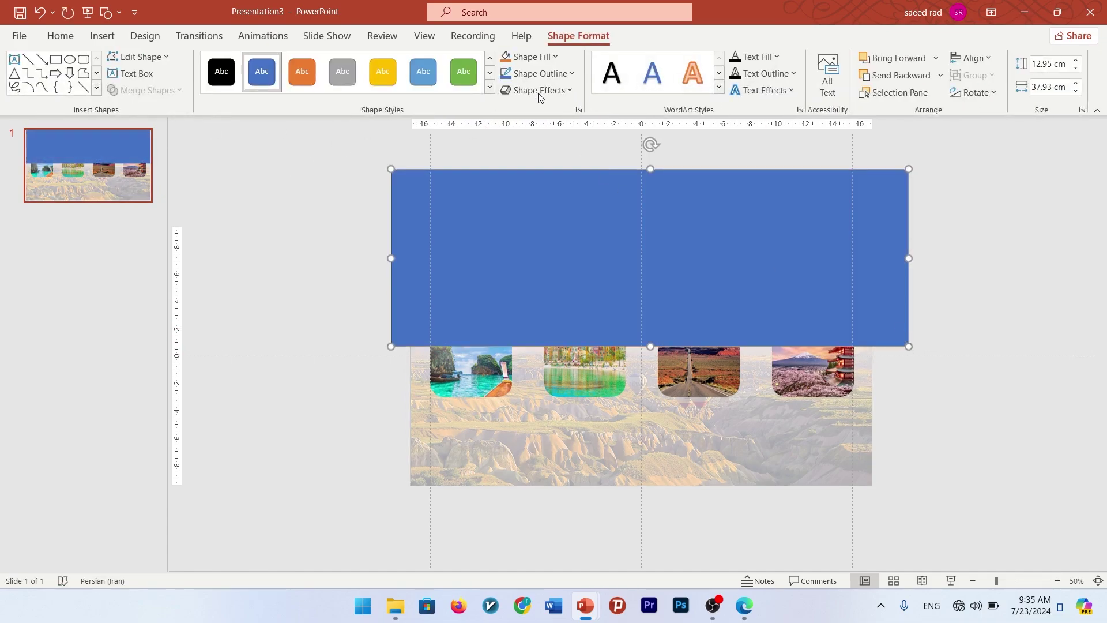
pyautogui.click(578, 110)
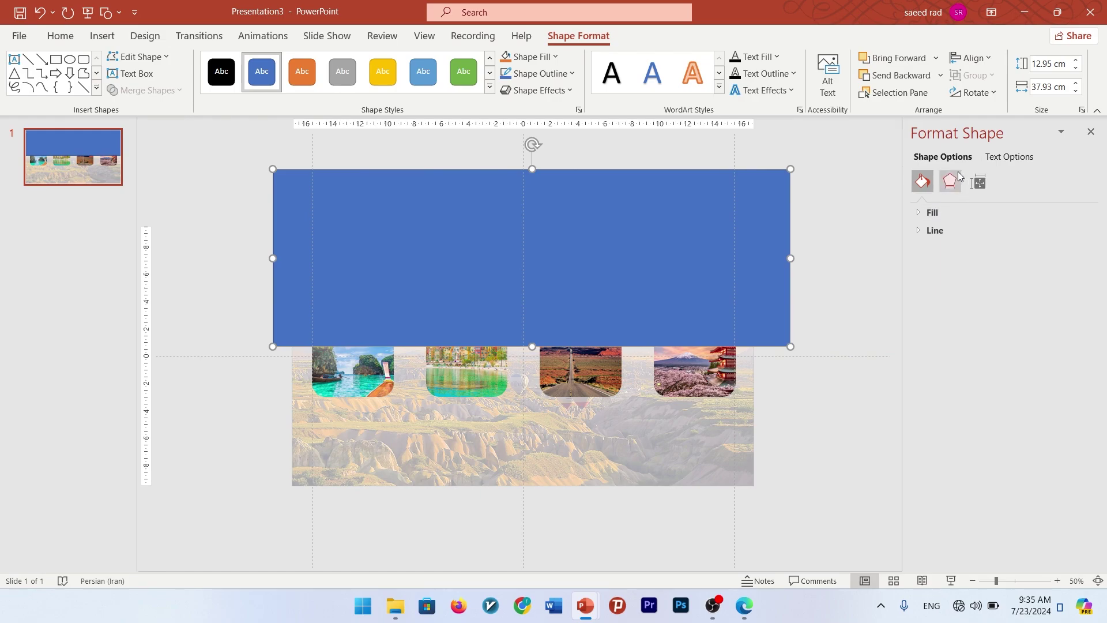
pyautogui.click(933, 212)
pyautogui.click(945, 267)
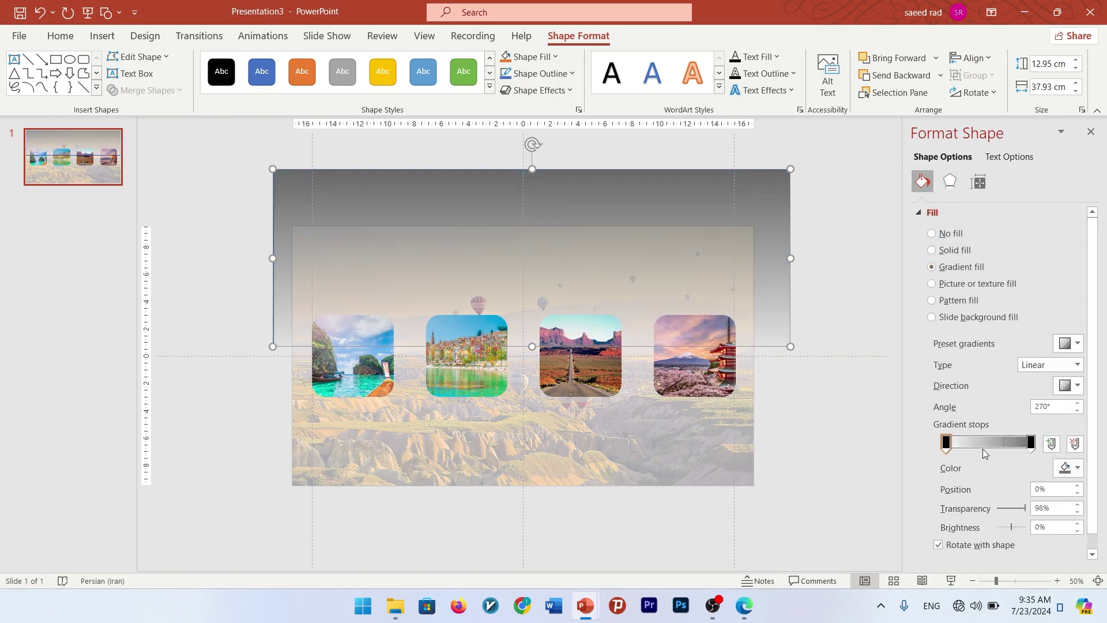
# Set the left gradient stop to 88% transparency and the right stop fully opaque
pyautogui.click(947, 443)
pyautogui.moveTo(1025, 510); pyautogui.dragTo(1022, 509)
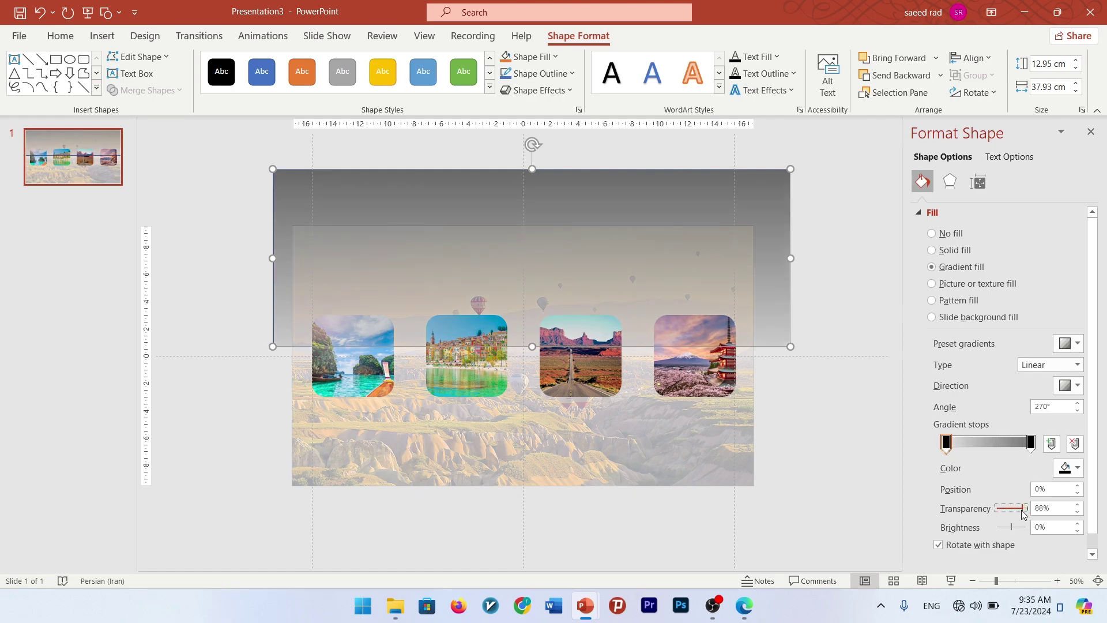
pyautogui.click(1030, 441)
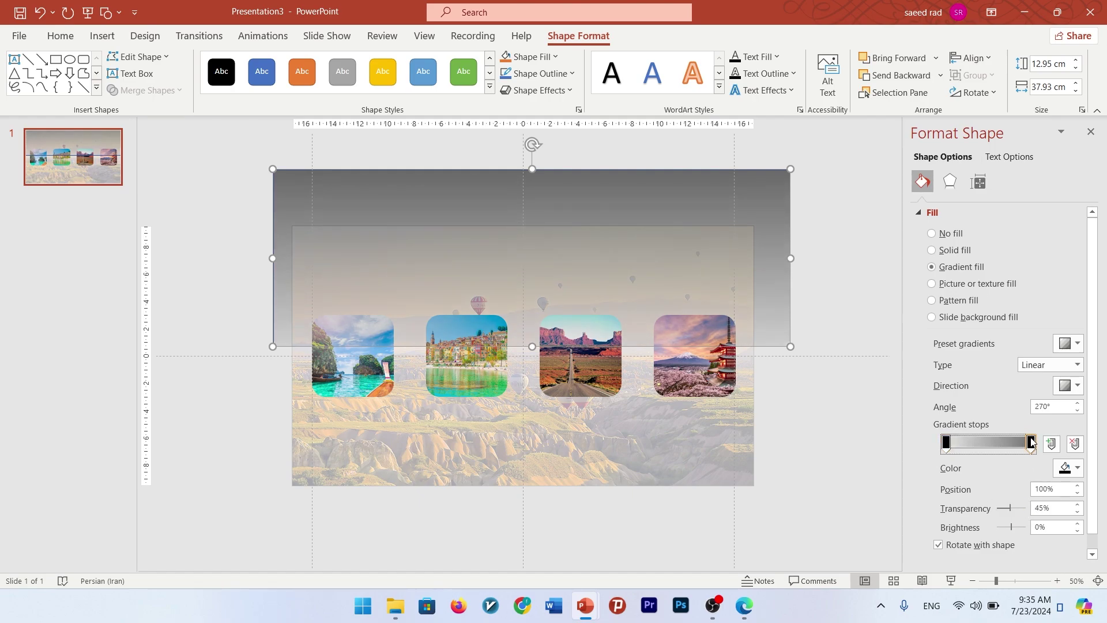
pyautogui.moveTo(1020, 507); pyautogui.dragTo(992, 511)
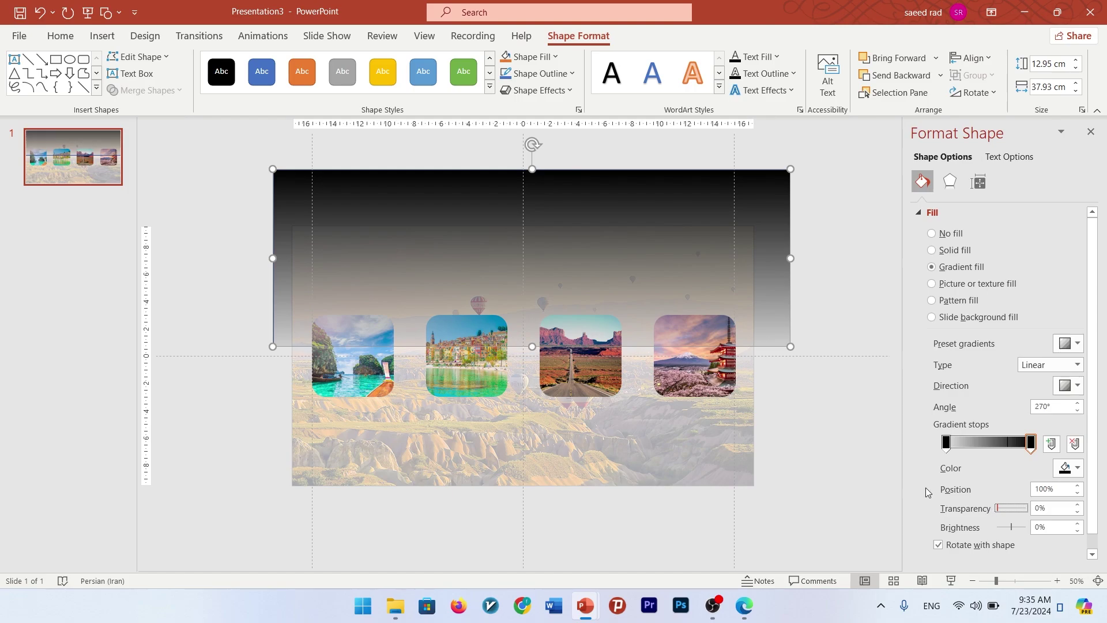
pyautogui.click(846, 371)
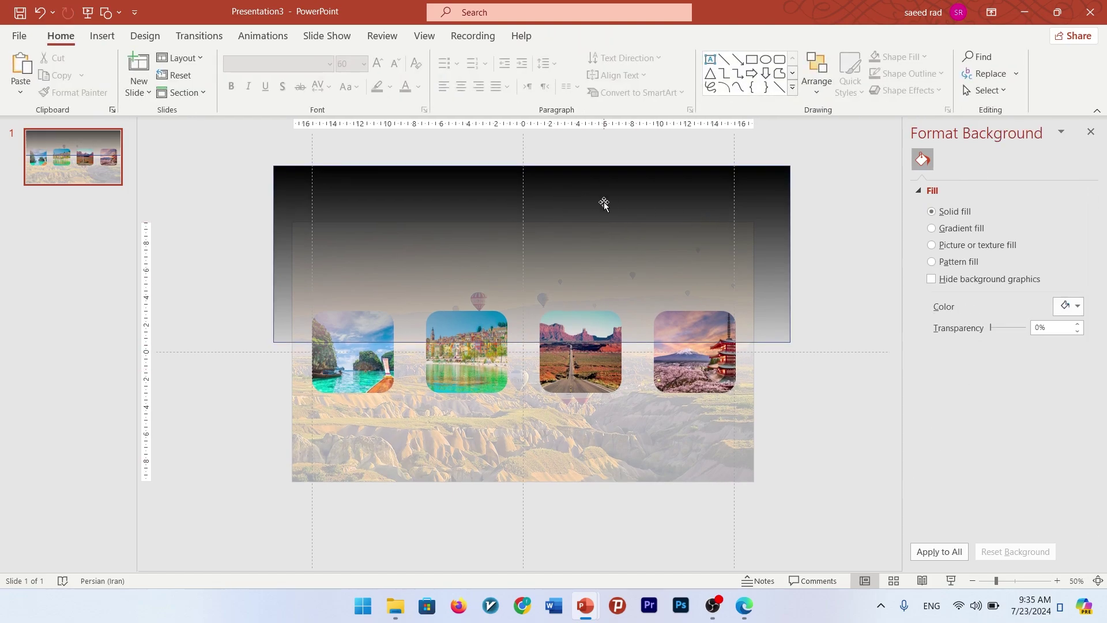
# Expand the gradient rectangle's Line settings in the Format Shape pane
pyautogui.click(715, 235)
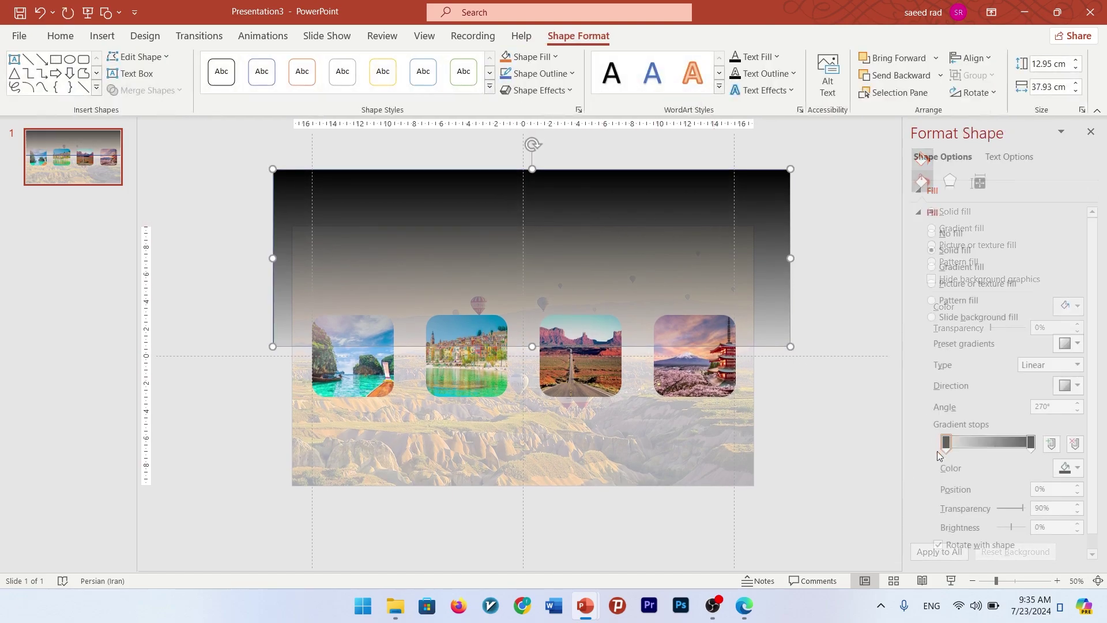
pyautogui.scroll(-1, 949, 535)
pyautogui.click(935, 553)
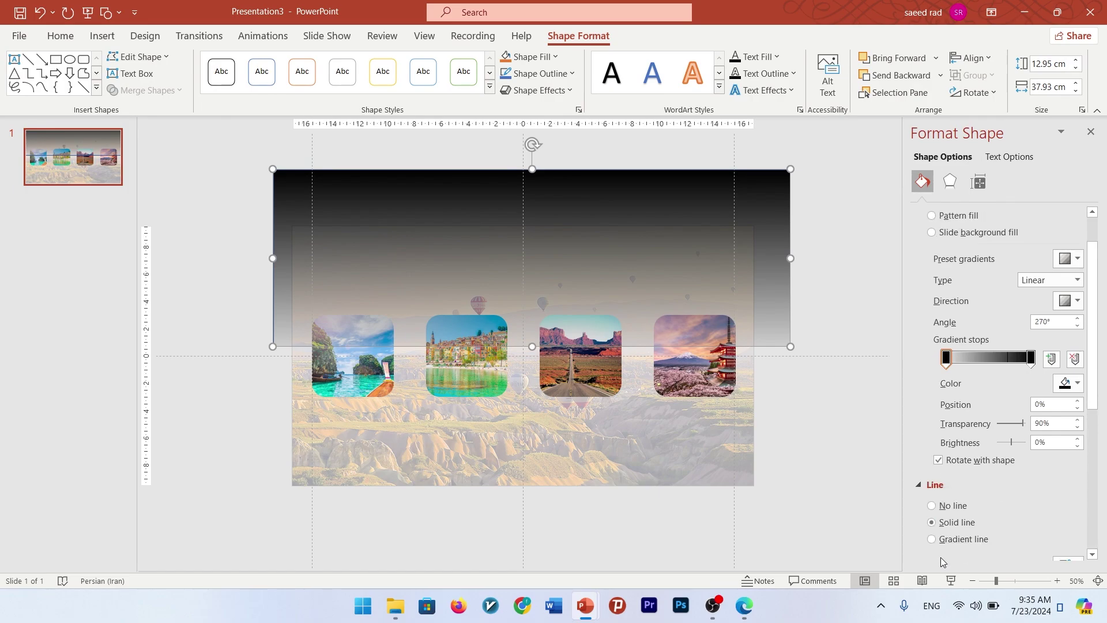
pyautogui.scroll(-1, 945, 519)
pyautogui.click(877, 323)
# Bring the four destination photos in front of the gradient rectangle
pyautogui.click(819, 91)
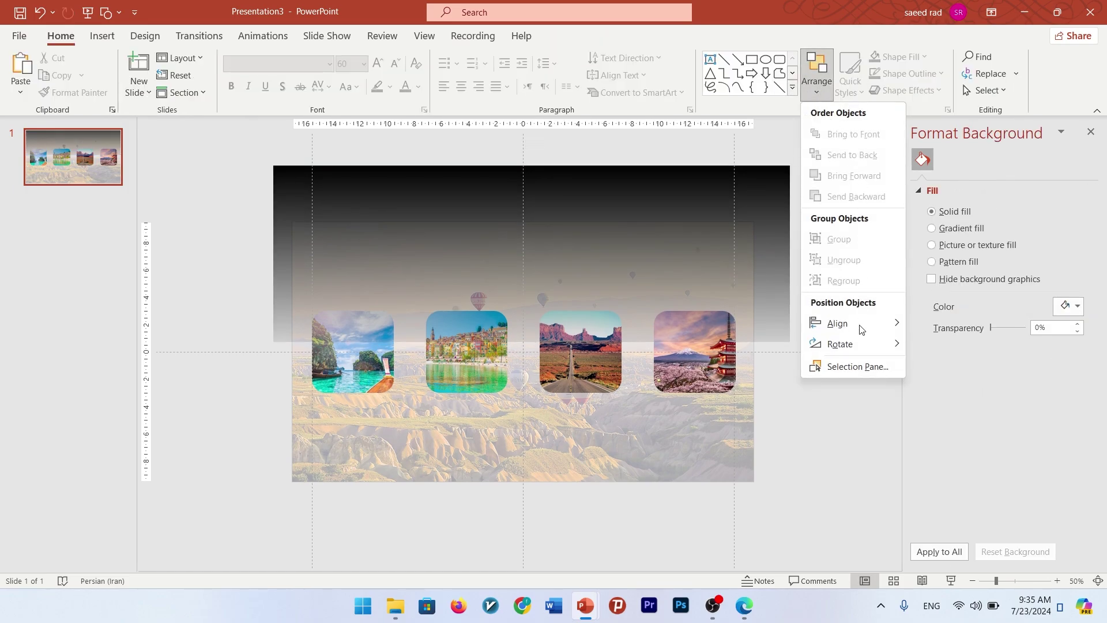
pyautogui.moveTo(747, 404); pyautogui.dragTo(533, 302)
pyautogui.keyDown('shift'); pyautogui.click(455, 376); pyautogui.keyUp('shift')
pyautogui.keyDown('shift'); pyautogui.click(361, 367); pyautogui.keyUp('shift')
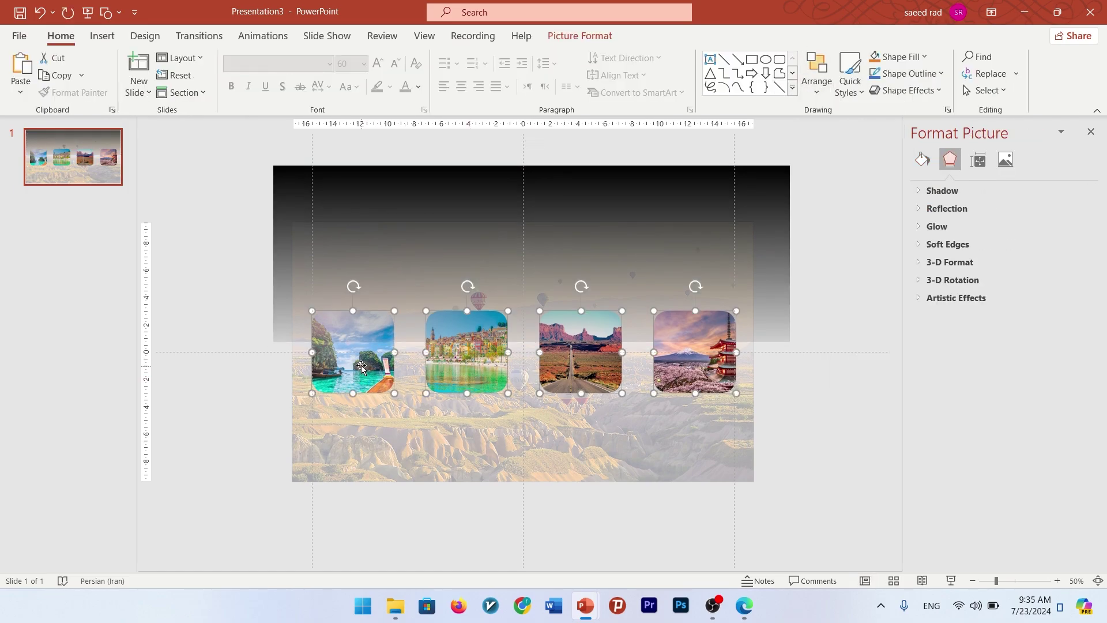
pyautogui.click(806, 85)
pyautogui.click(854, 134)
pyautogui.click(690, 212)
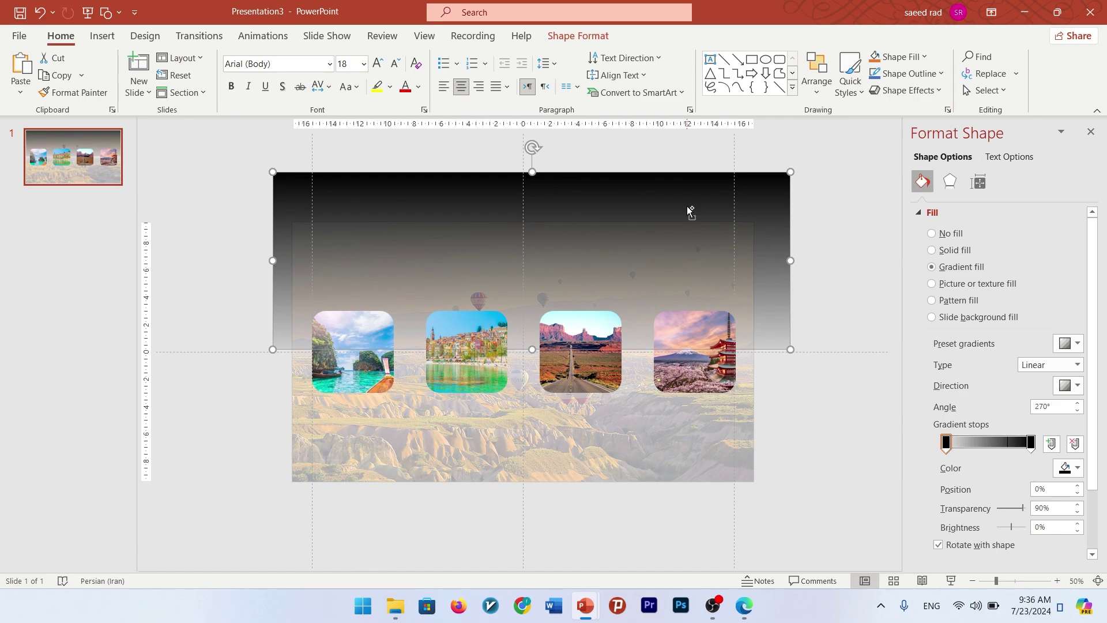
# Copy the gradient band and flip the copy onto the slide's bottom edge
pyautogui.keyDown('ctrl'); pyautogui.moveTo(690, 212); pyautogui.dragTo(673, 452); pyautogui.keyUp('ctrl')
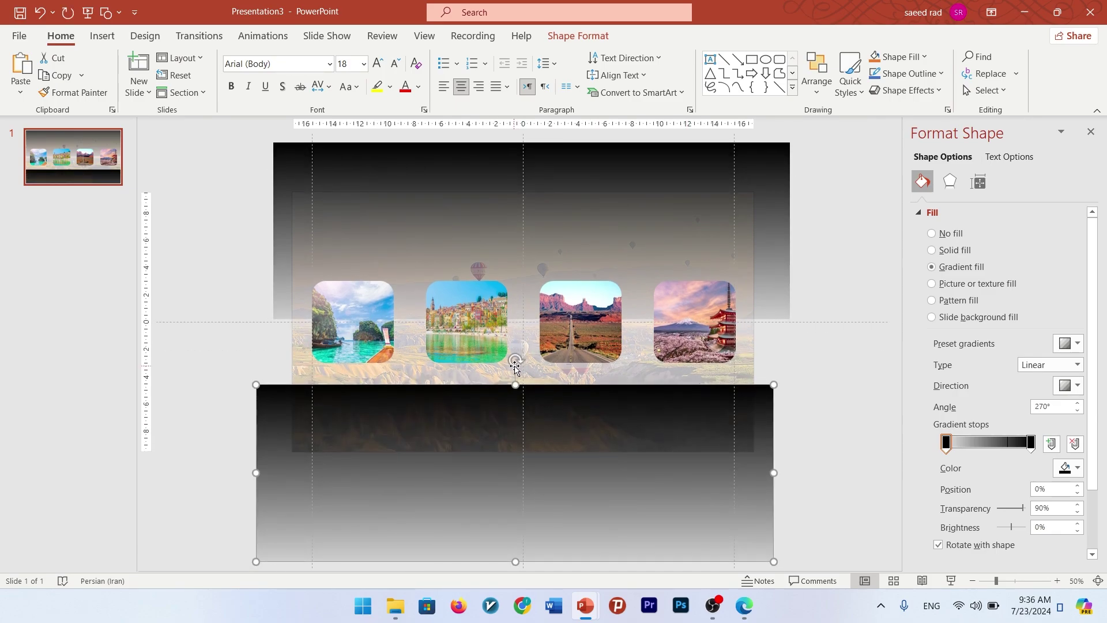
pyautogui.moveTo(514, 365); pyautogui.dragTo(484, 428)
pyautogui.click(835, 300)
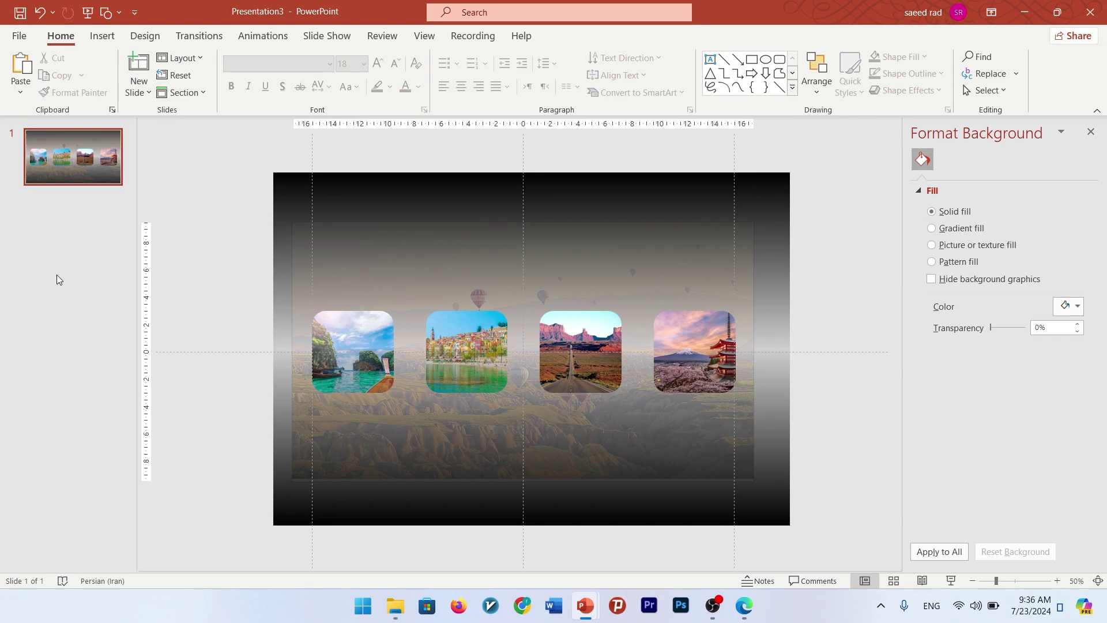
# Duplicate the four-photo slide repeatedly to create slides 2–5
pyautogui.rightClick(85, 170)
pyautogui.click(105, 292)
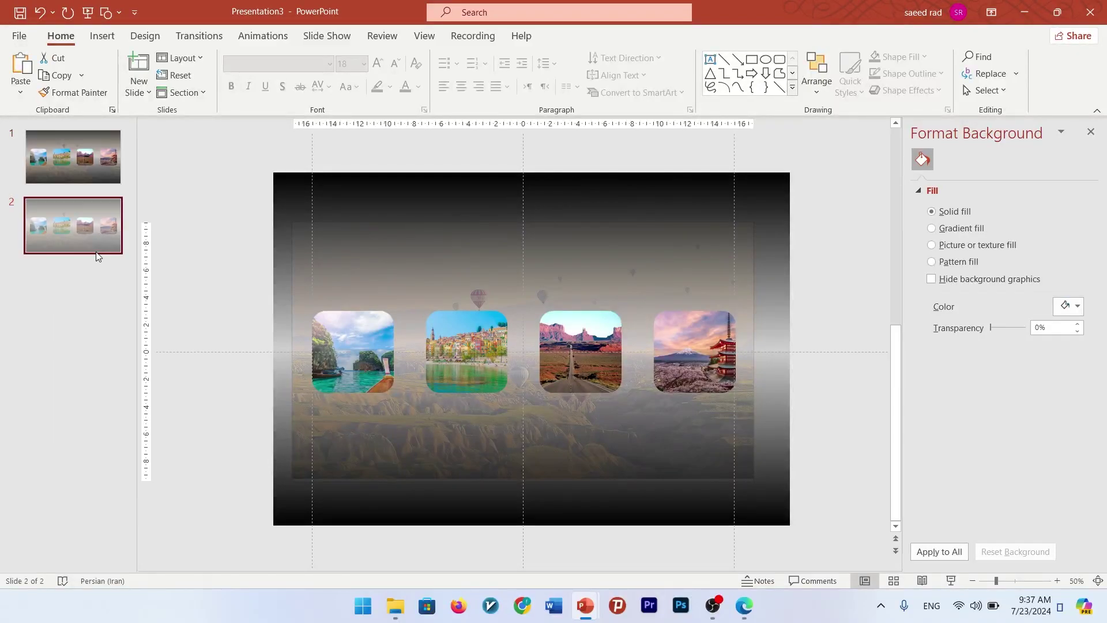
pyautogui.rightClick(84, 232)
pyautogui.click(144, 363)
pyautogui.rightClick(84, 281)
pyautogui.click(111, 403)
pyautogui.rightClick(83, 345)
pyautogui.click(125, 166)
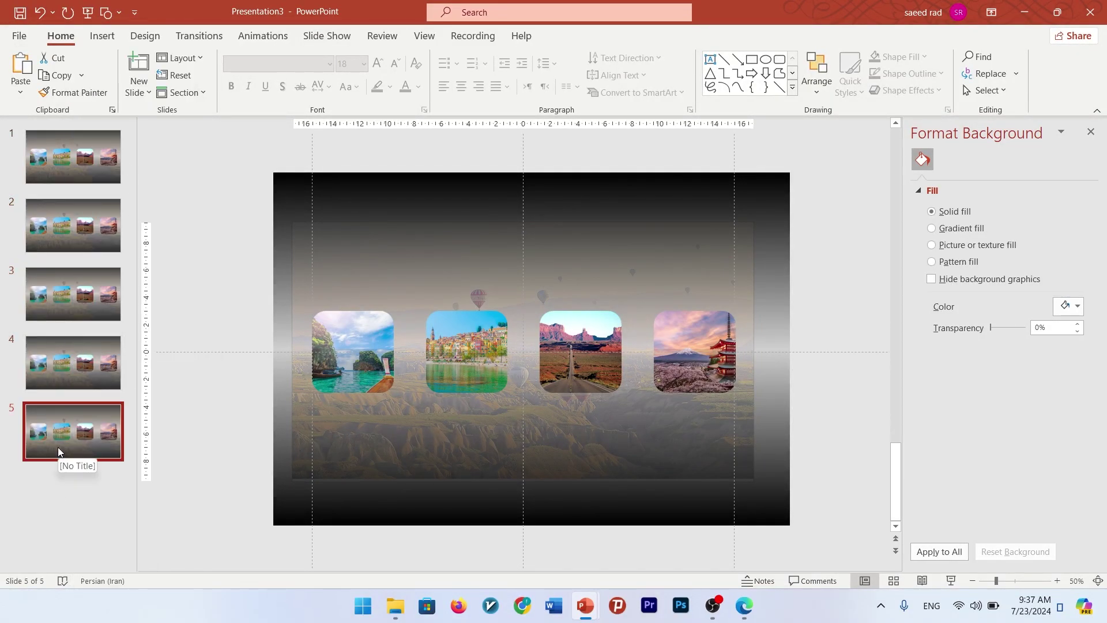
# Add new blank slides after slide 5
pyautogui.rightClick(61, 448)
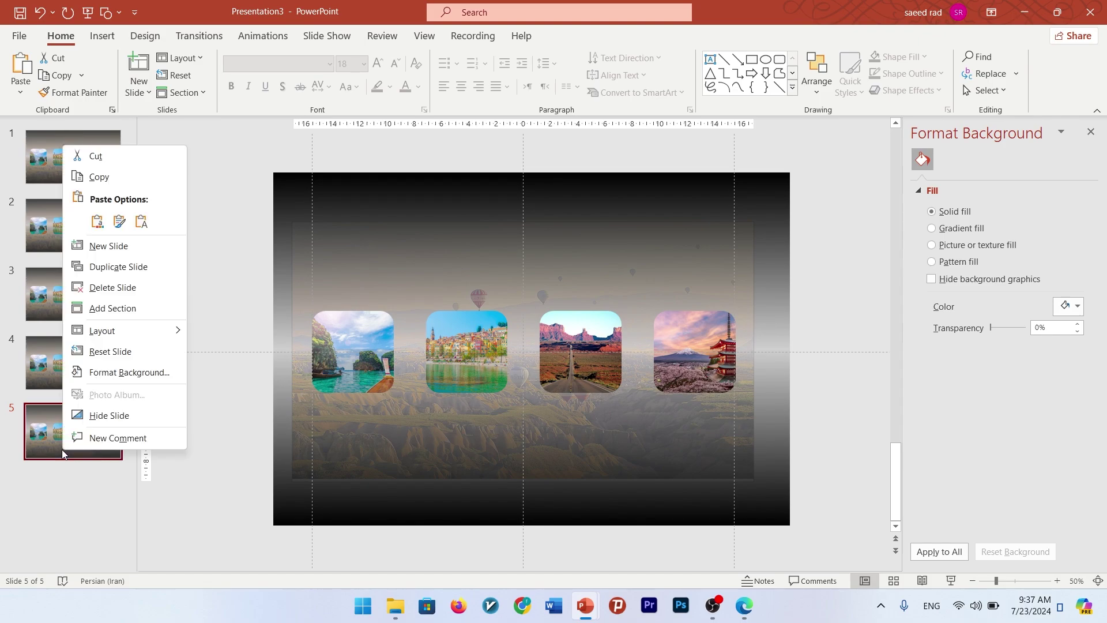
pyautogui.click(117, 246)
pyautogui.rightClick(54, 525)
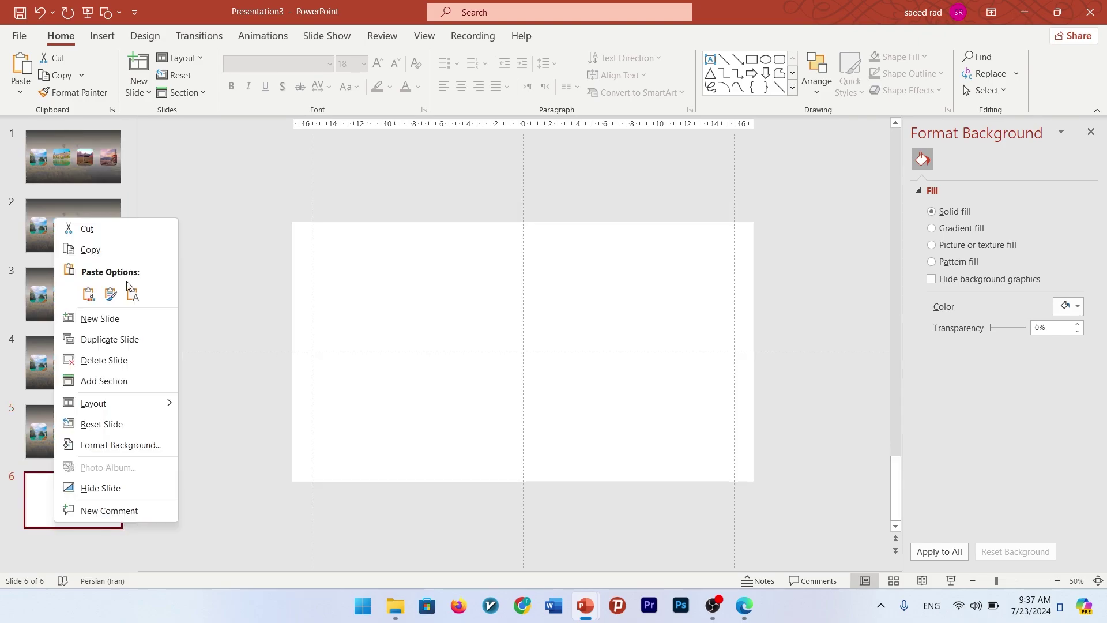
pyautogui.click(127, 341)
# Delete the gradient overlay from slide 2 and return to slide 1
pyautogui.scroll(6, 210, 340)
pyautogui.click(395, 451)
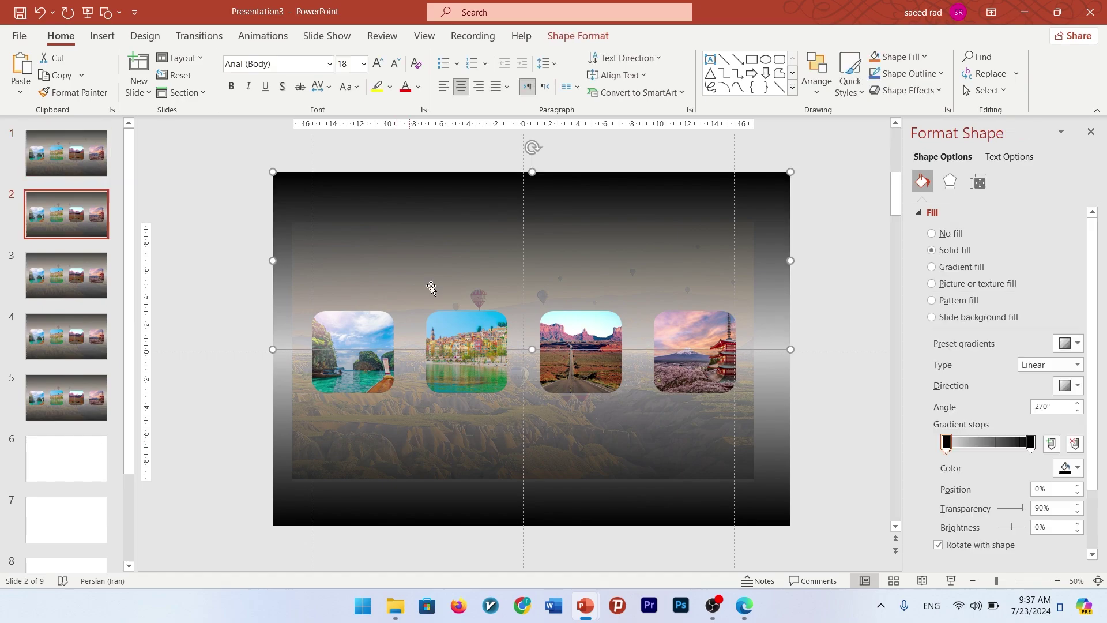
pyautogui.press('Delete')
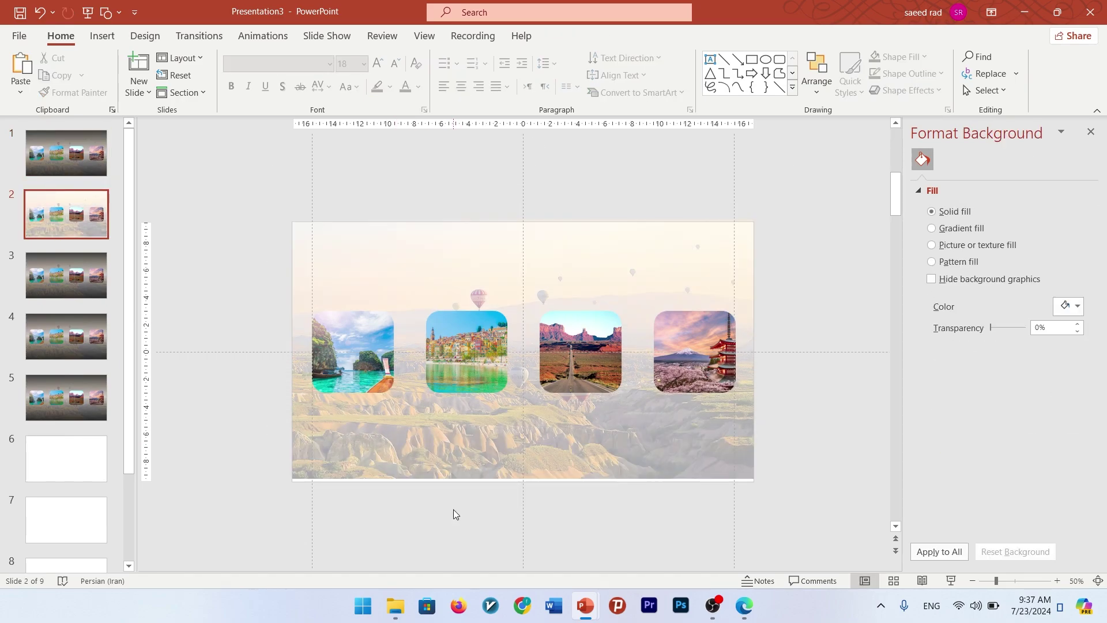
pyautogui.click(66, 152)
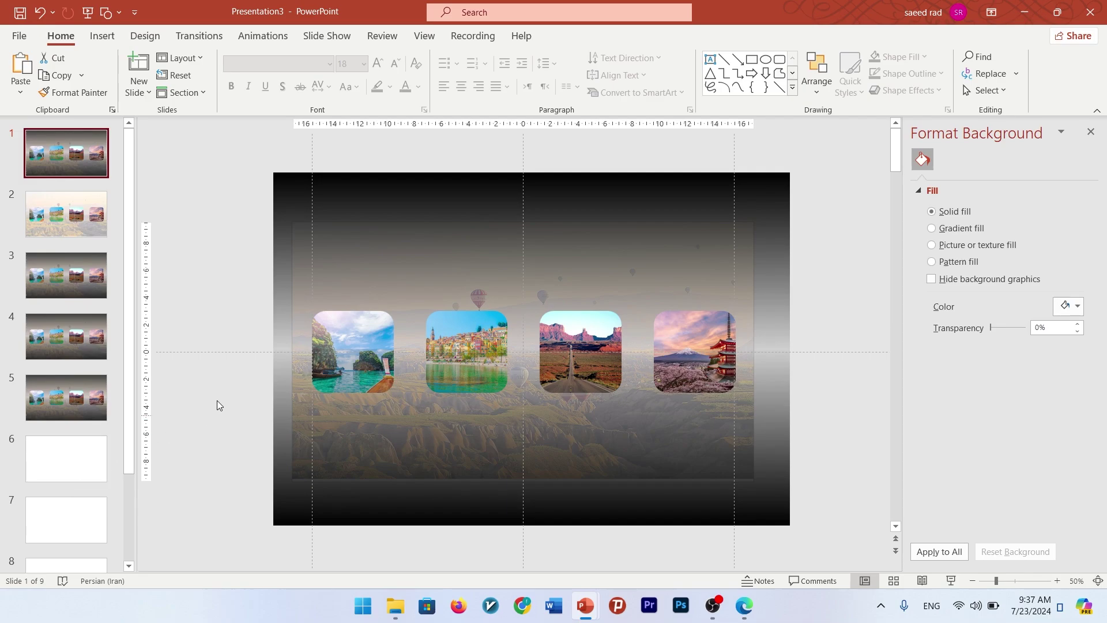
# Give the beach photo a mouse-over hyperlink to slide 2
pyautogui.click(349, 346)
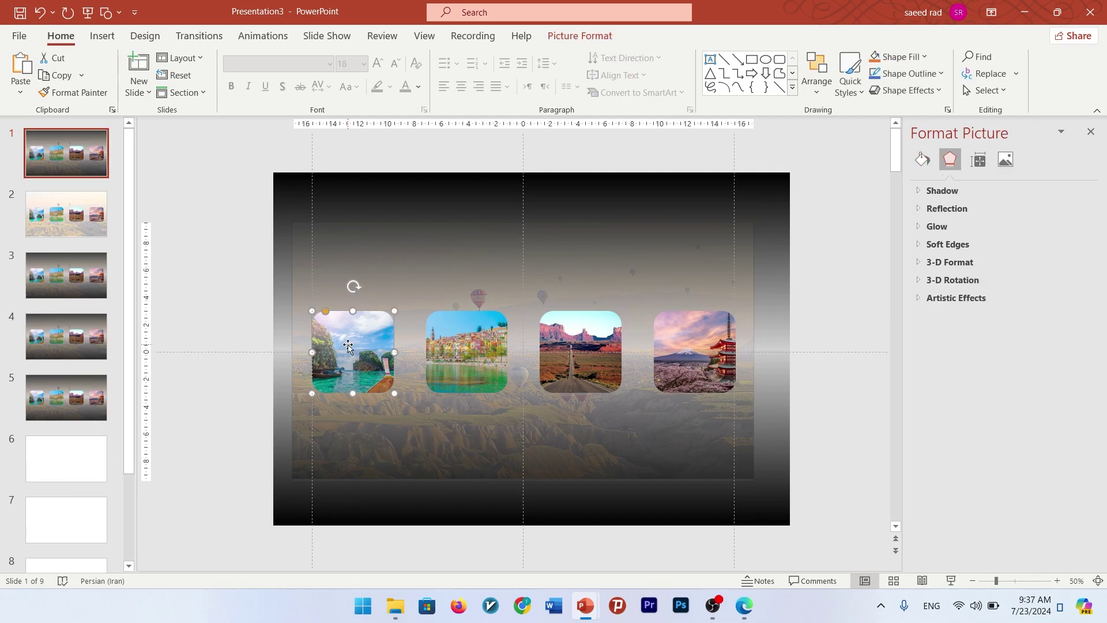
pyautogui.click(102, 35)
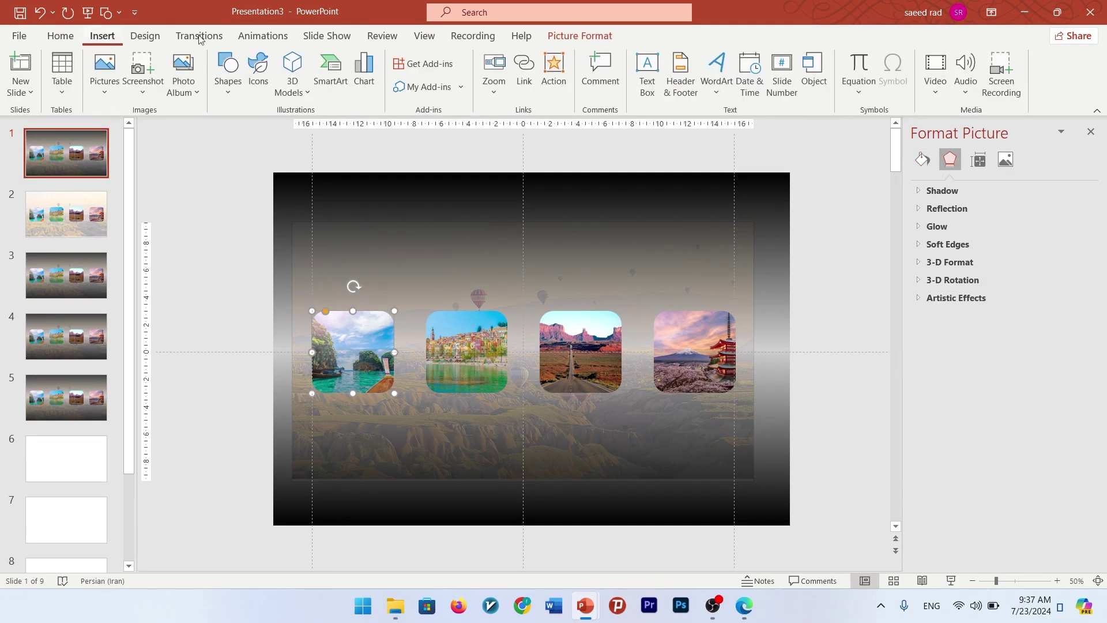
pyautogui.click(566, 76)
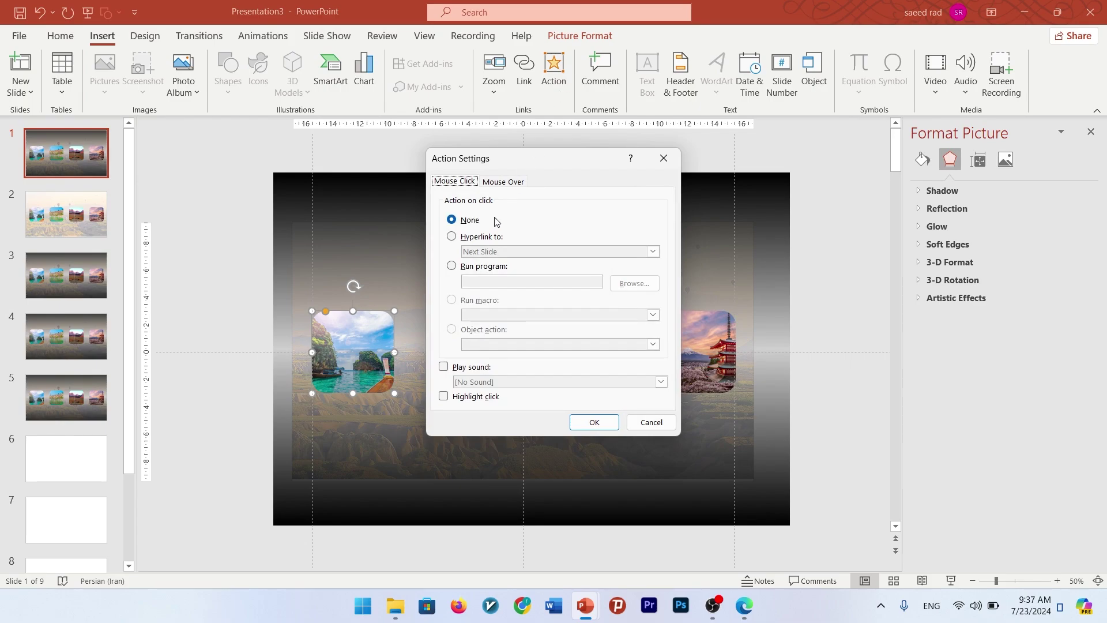
pyautogui.click(496, 183)
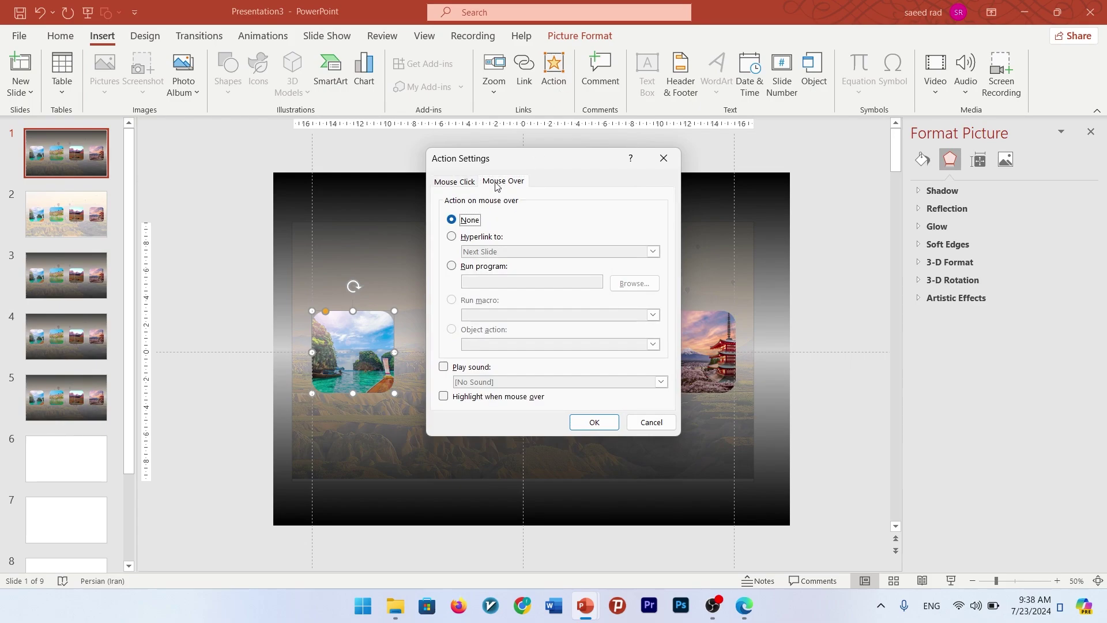
pyautogui.click(464, 238)
pyautogui.click(536, 253)
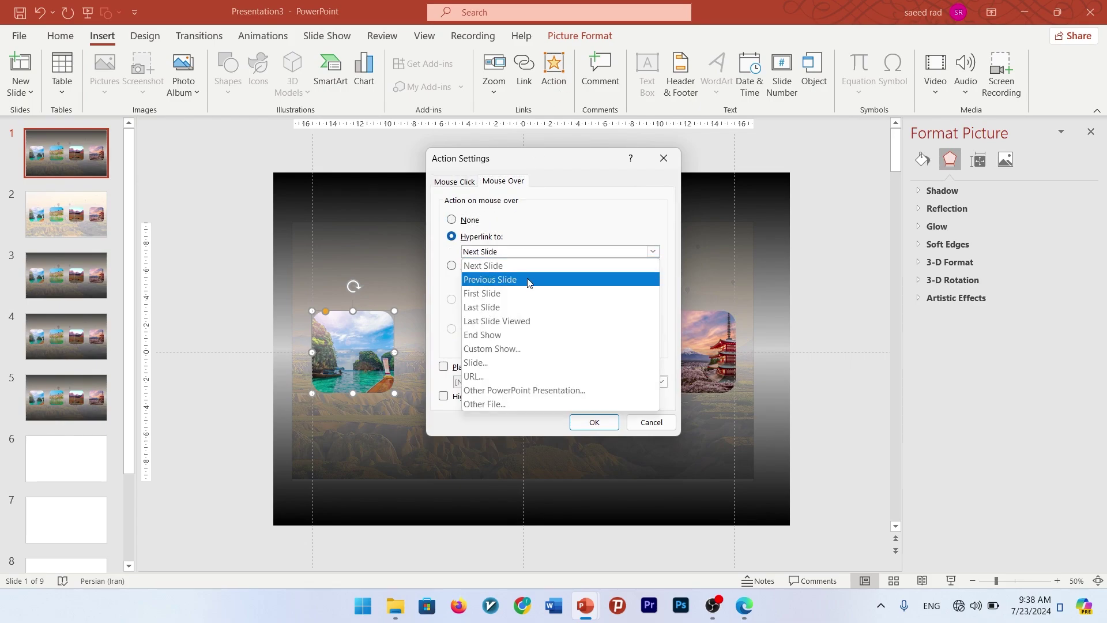
pyautogui.click(486, 364)
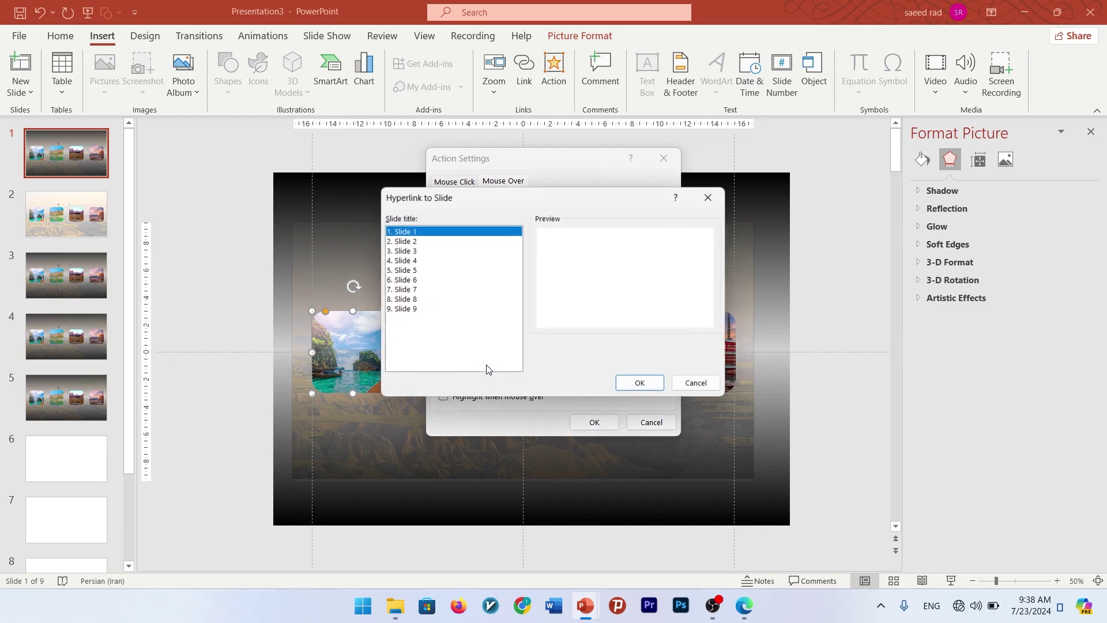
pyautogui.click(402, 241)
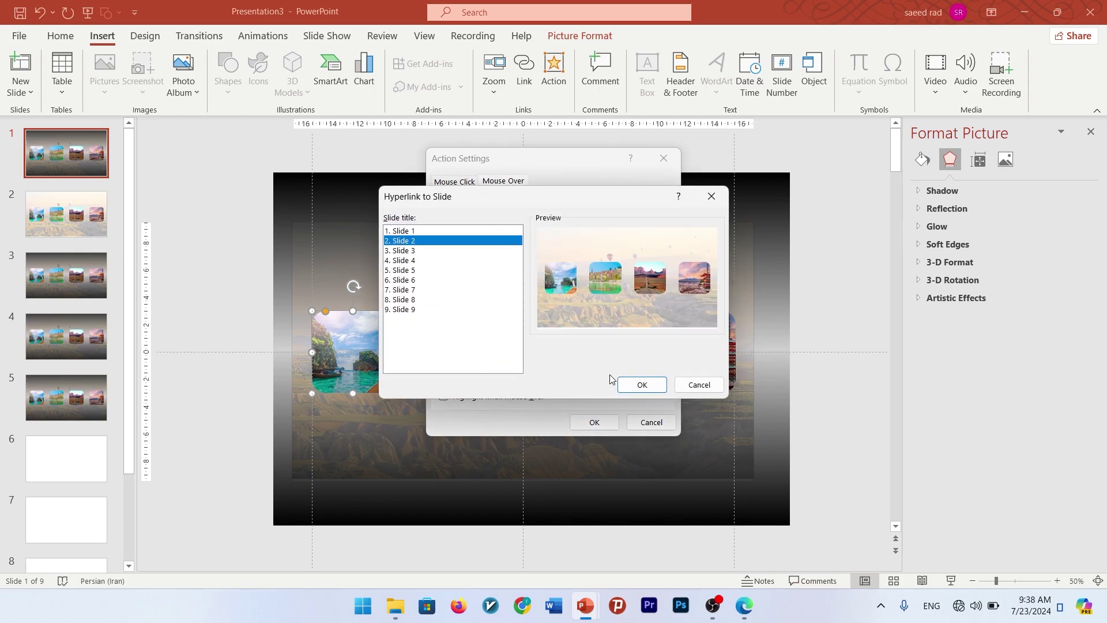
pyautogui.click(638, 383)
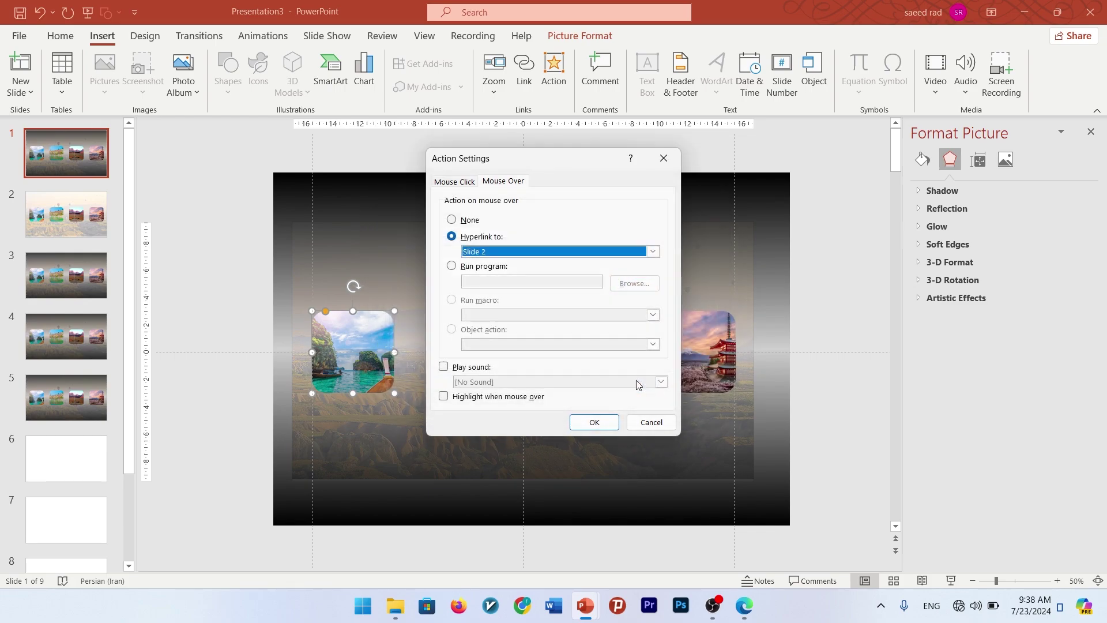
# Add a mouse-click hyperlink to slide 6 on the beach photo and apply it
pyautogui.click(453, 182)
pyautogui.click(476, 237)
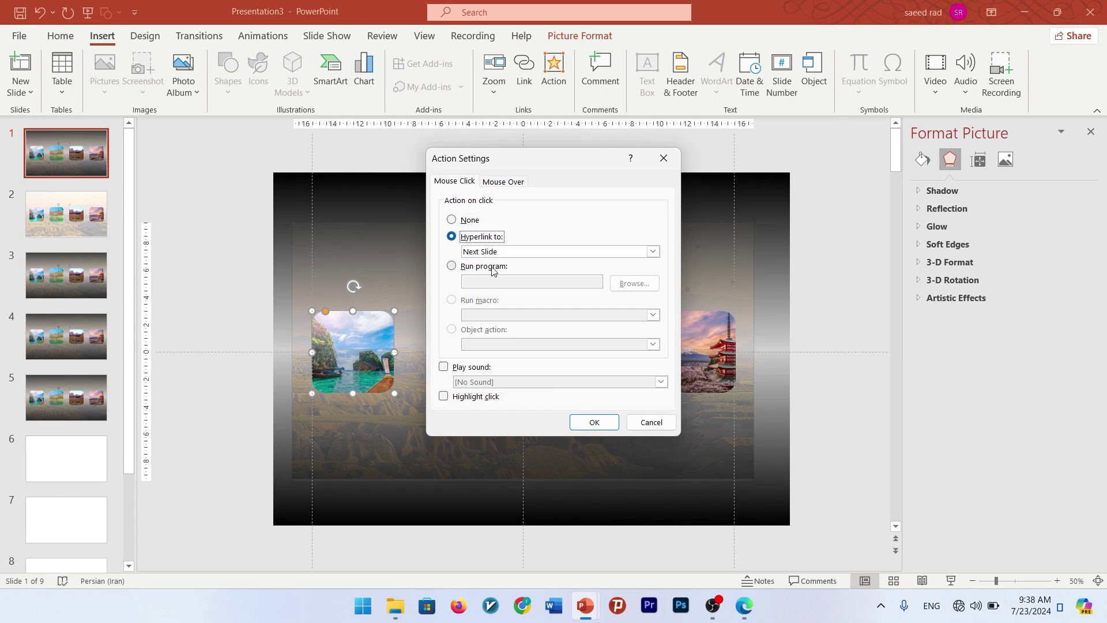
pyautogui.click(487, 252)
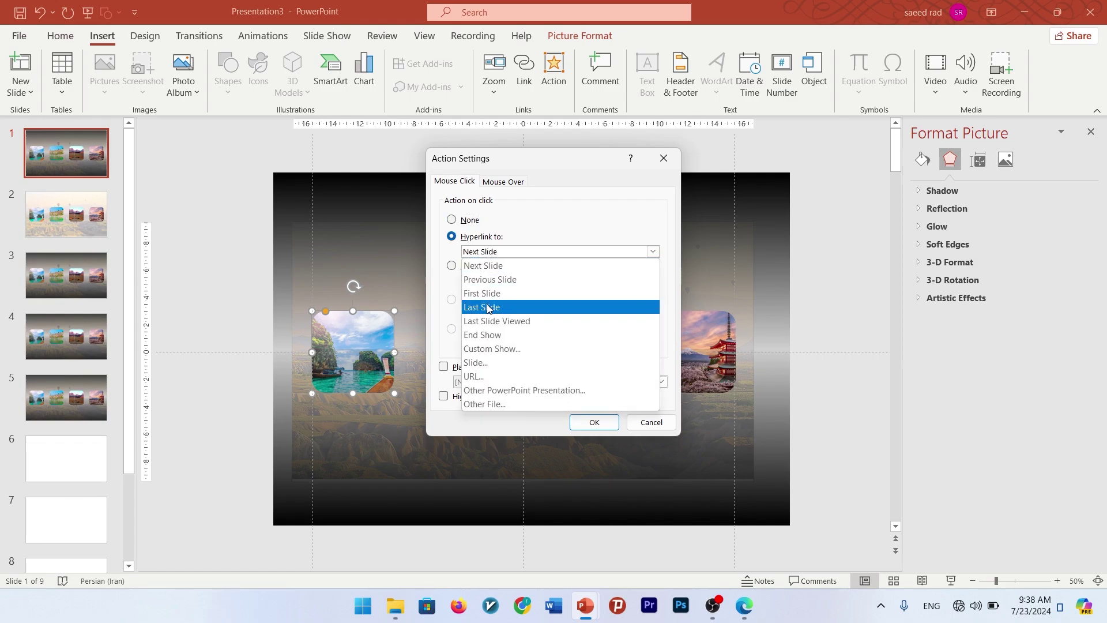
pyautogui.click(483, 362)
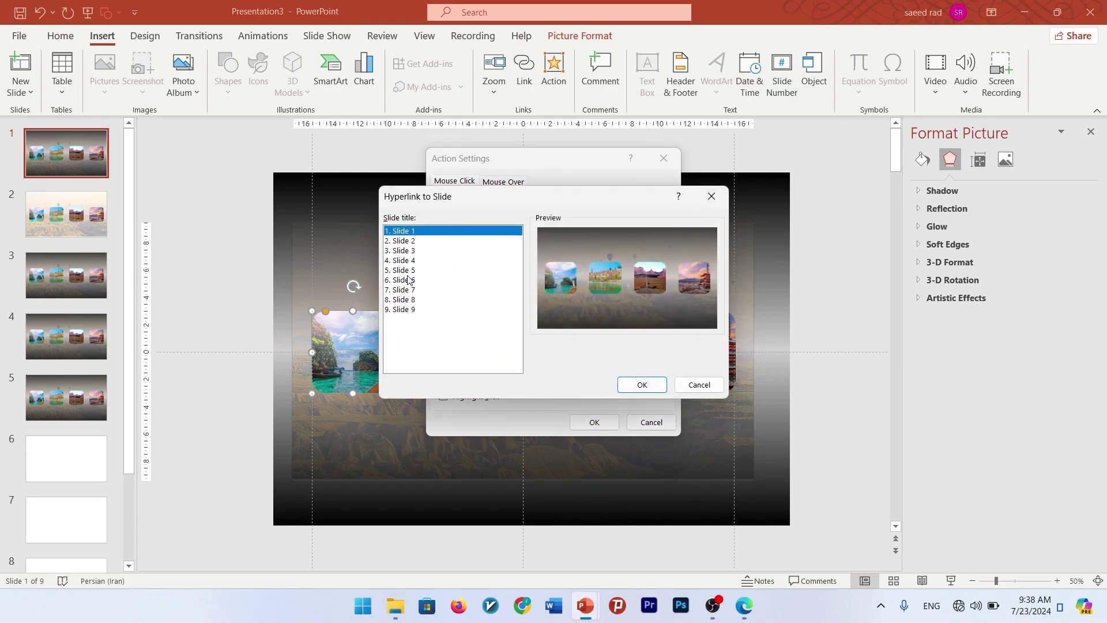
pyautogui.click(406, 280)
pyautogui.click(657, 386)
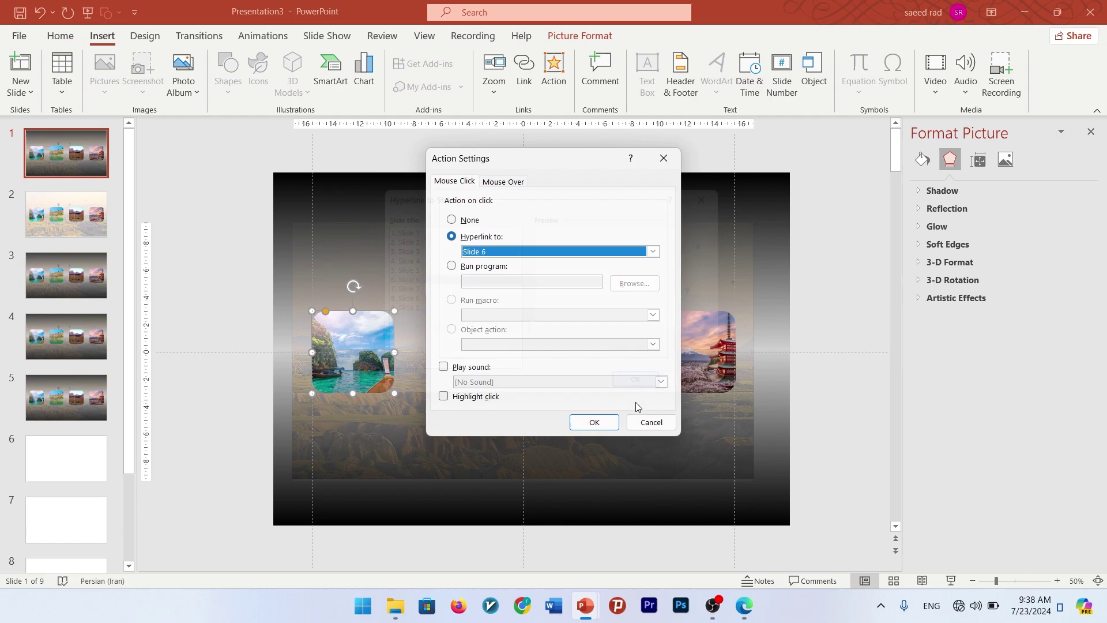
pyautogui.click(595, 422)
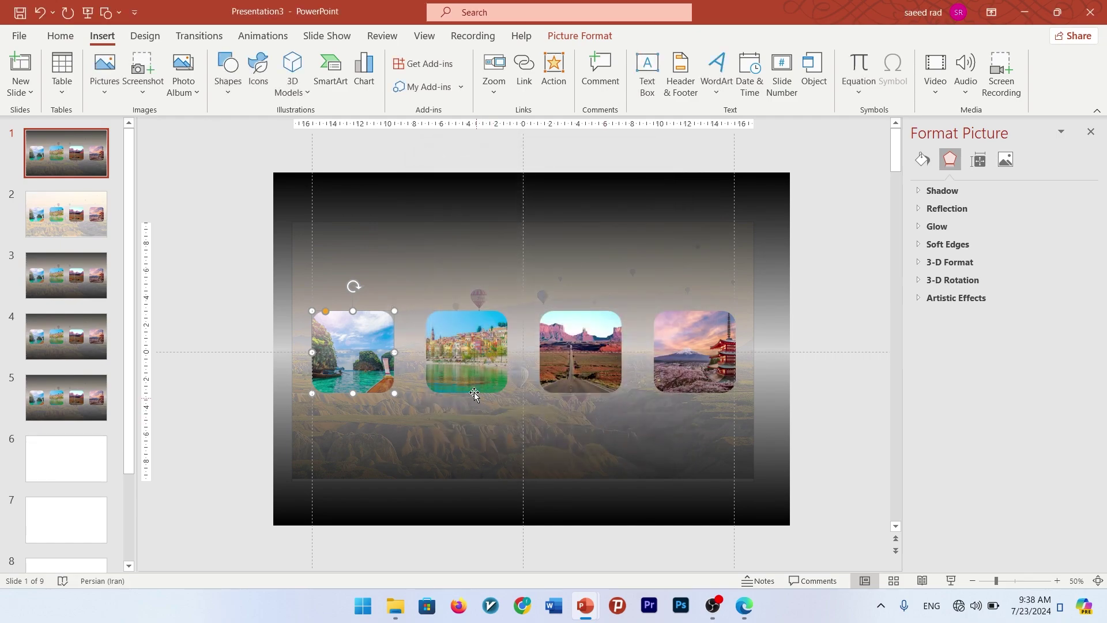
# Give the colourful town photo a mouse-over hyperlink to slide 3
pyautogui.click(473, 329)
pyautogui.click(553, 71)
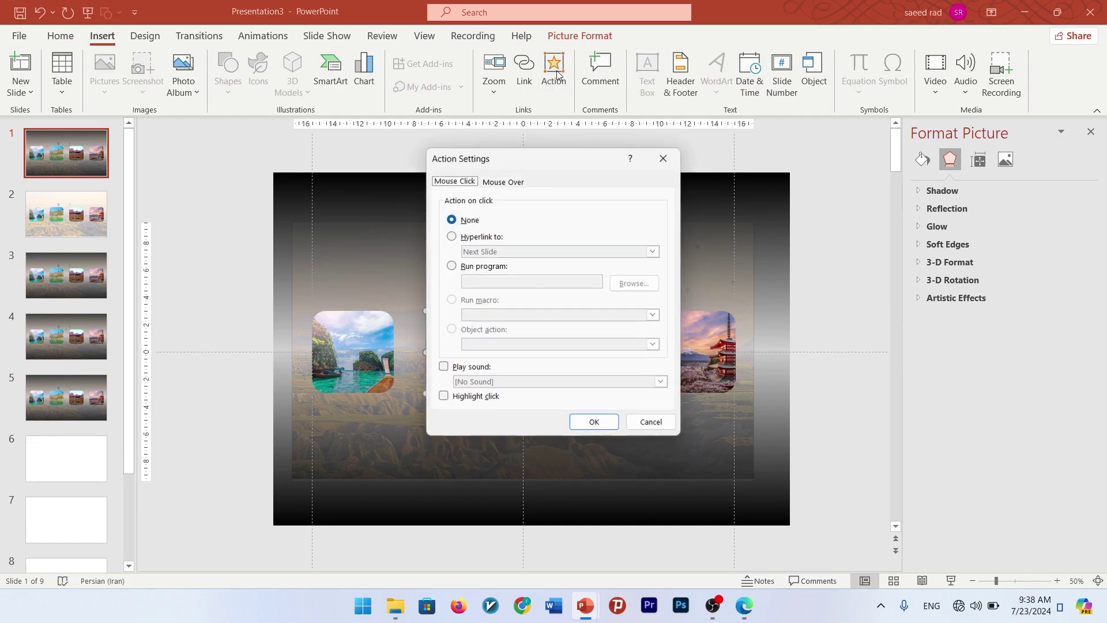
pyautogui.click(511, 182)
pyautogui.click(467, 238)
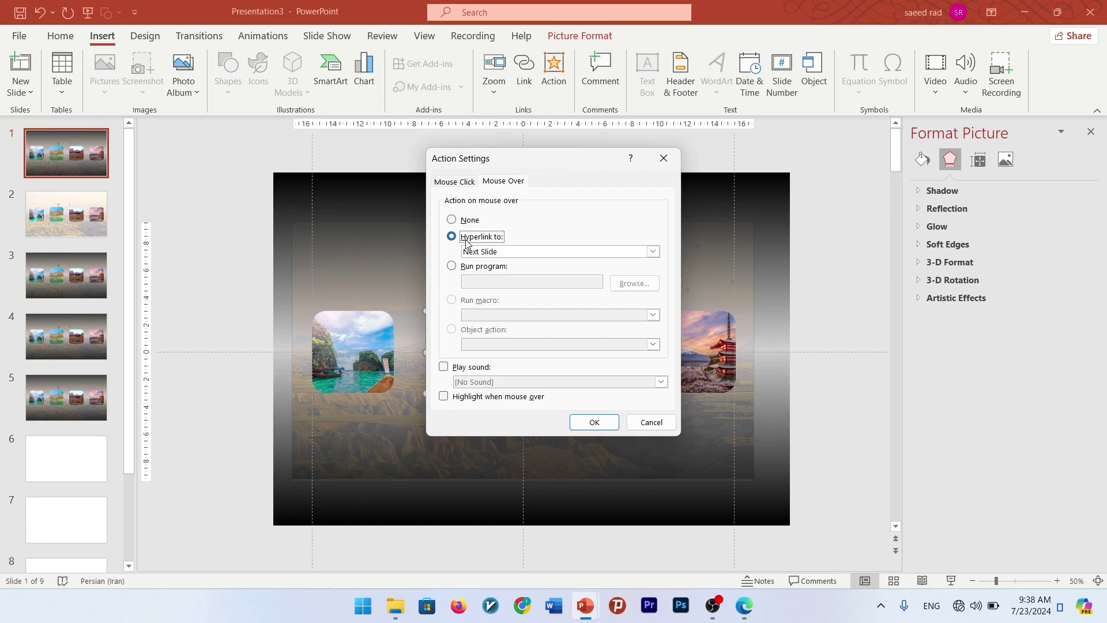
pyautogui.click(494, 252)
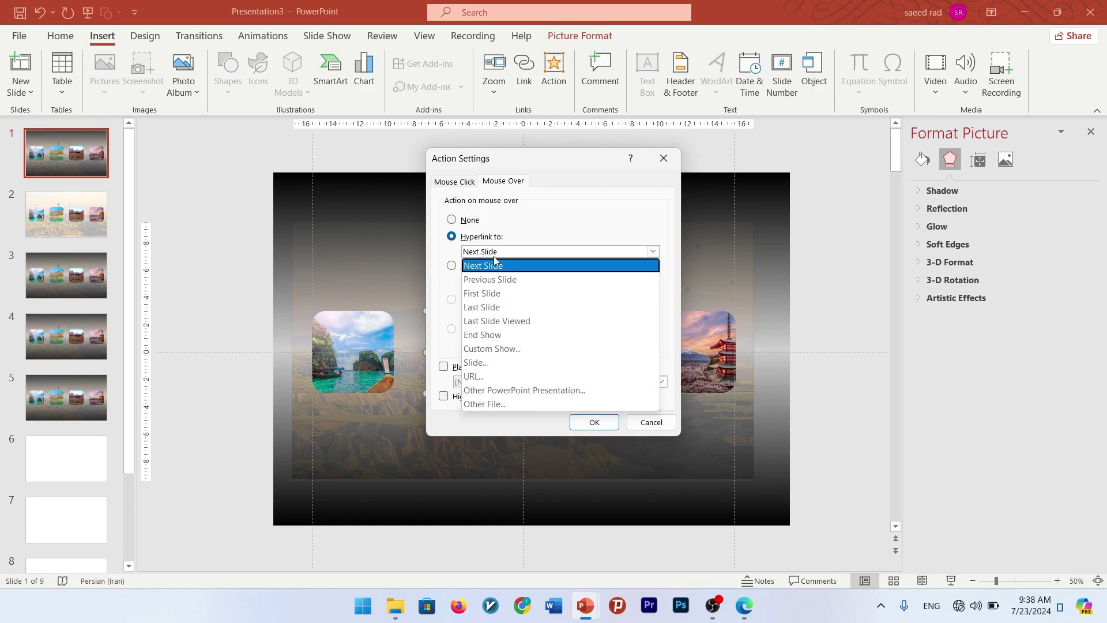
pyautogui.click(483, 372)
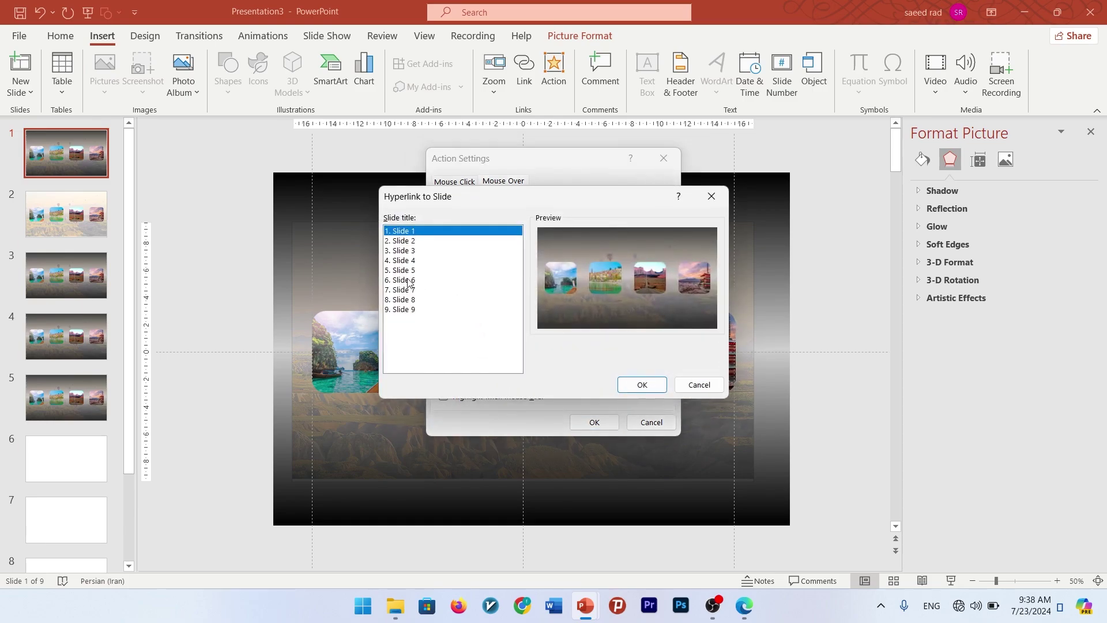
pyautogui.click(398, 250)
pyautogui.click(640, 385)
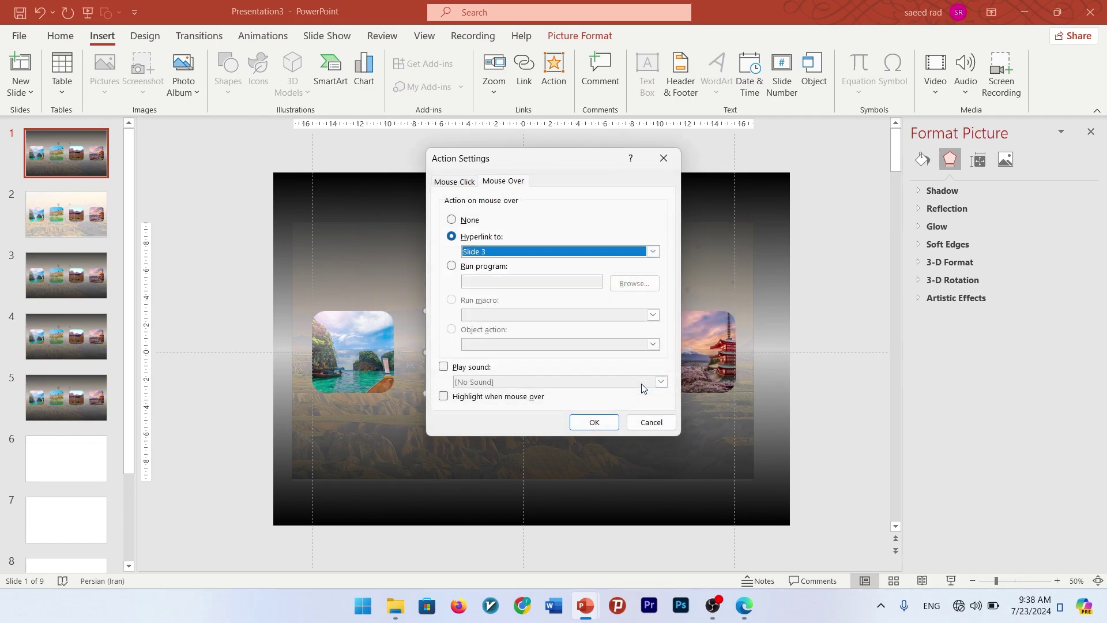
# Set the town photo's mouse-click hyperlink to slide 7
pyautogui.click(445, 183)
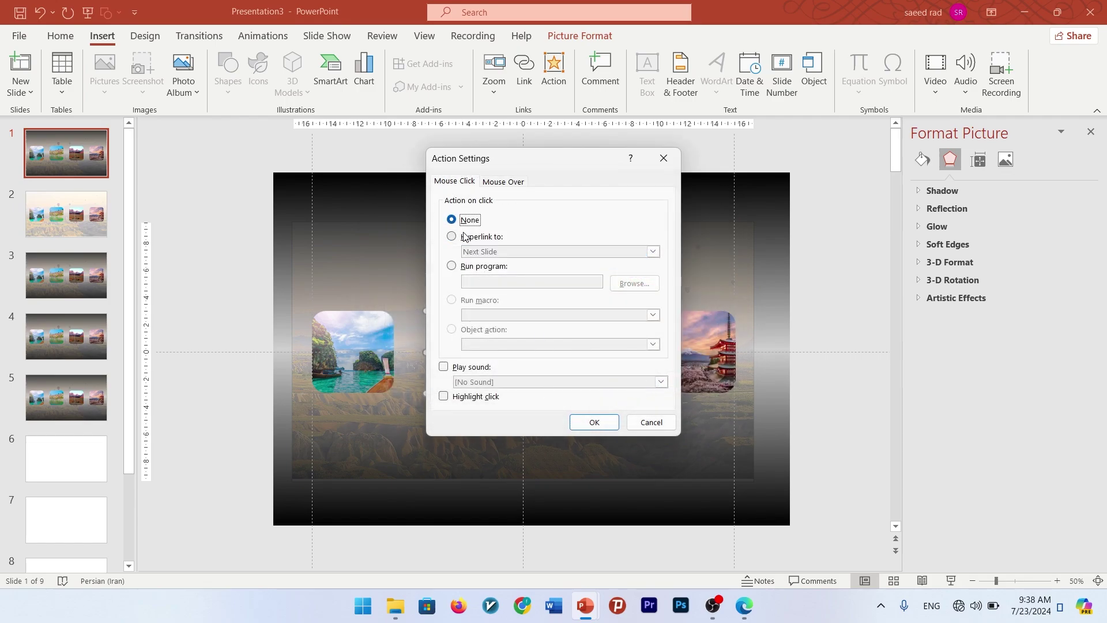
pyautogui.click(465, 237)
pyautogui.click(497, 254)
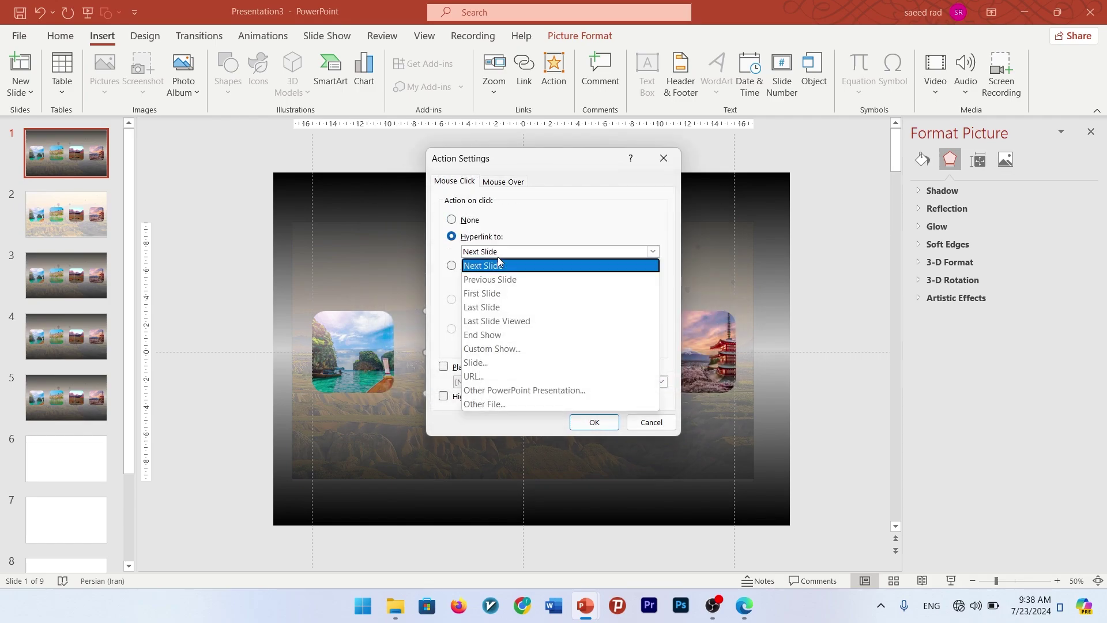
pyautogui.click(481, 361)
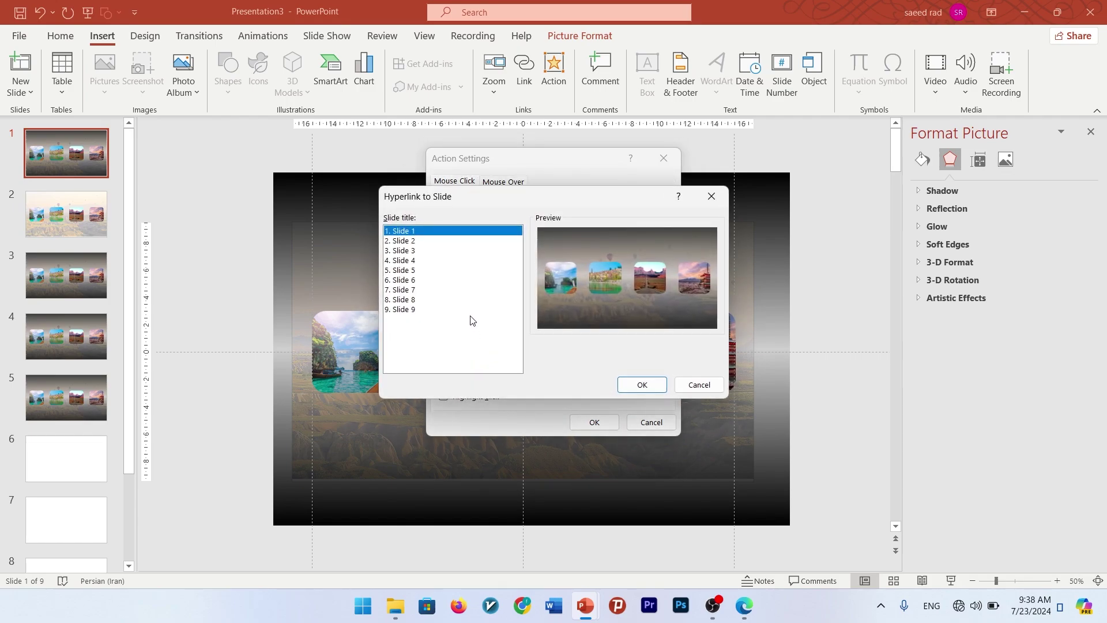
pyautogui.click(400, 290)
pyautogui.click(641, 384)
# Apply the town photo's links, then link the desert road photo on click to Slide 8
pyautogui.click(595, 422)
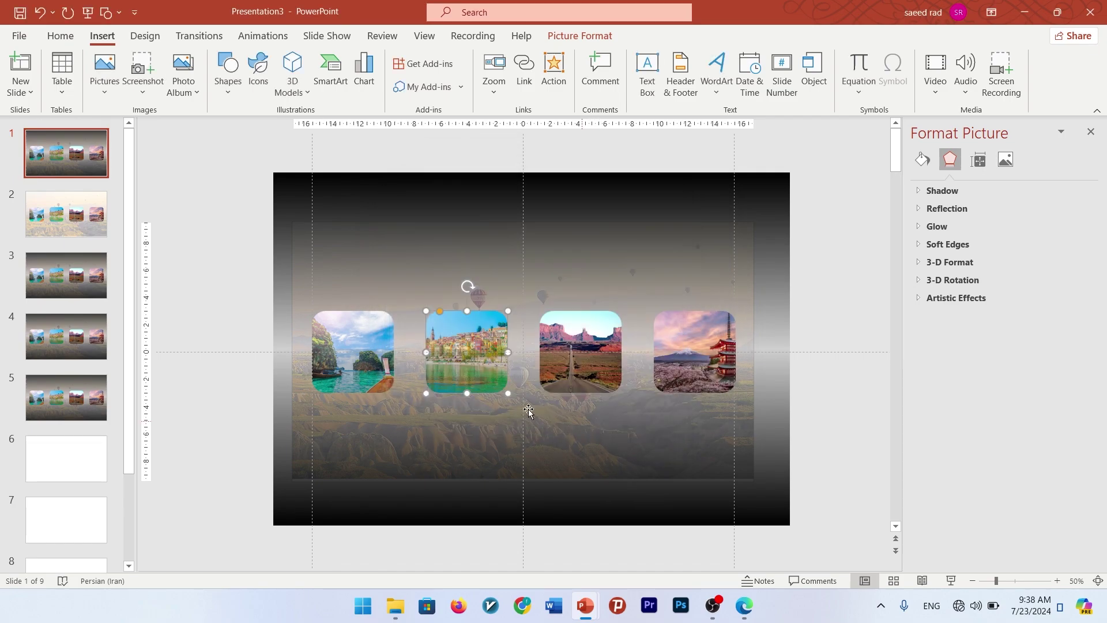
pyautogui.click(611, 381)
pyautogui.click(594, 337)
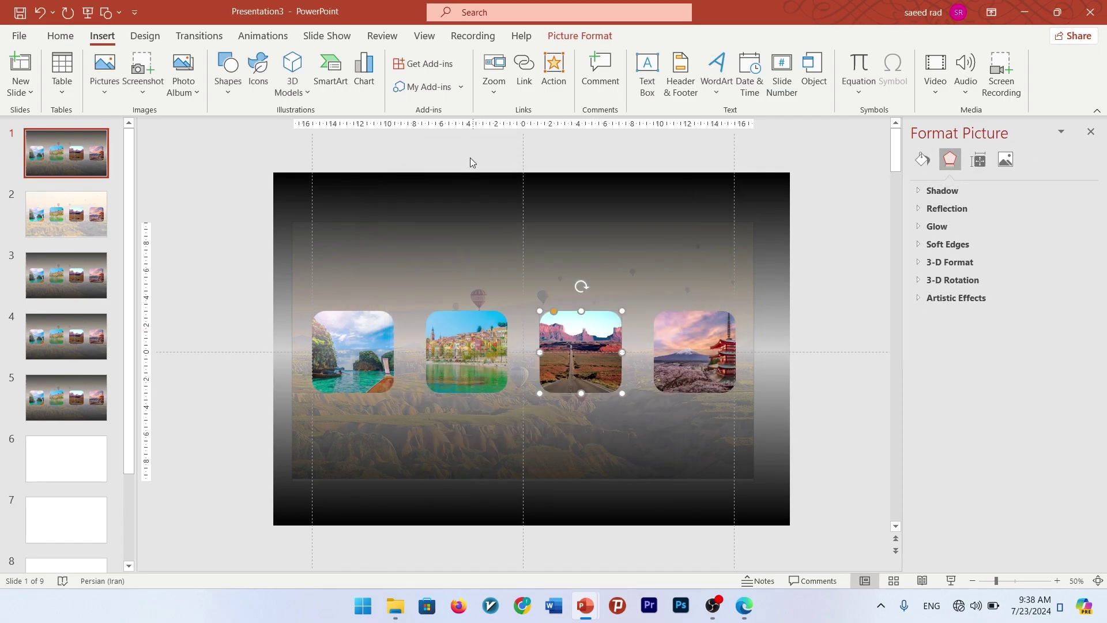
pyautogui.click(553, 72)
pyautogui.click(452, 237)
pyautogui.click(651, 251)
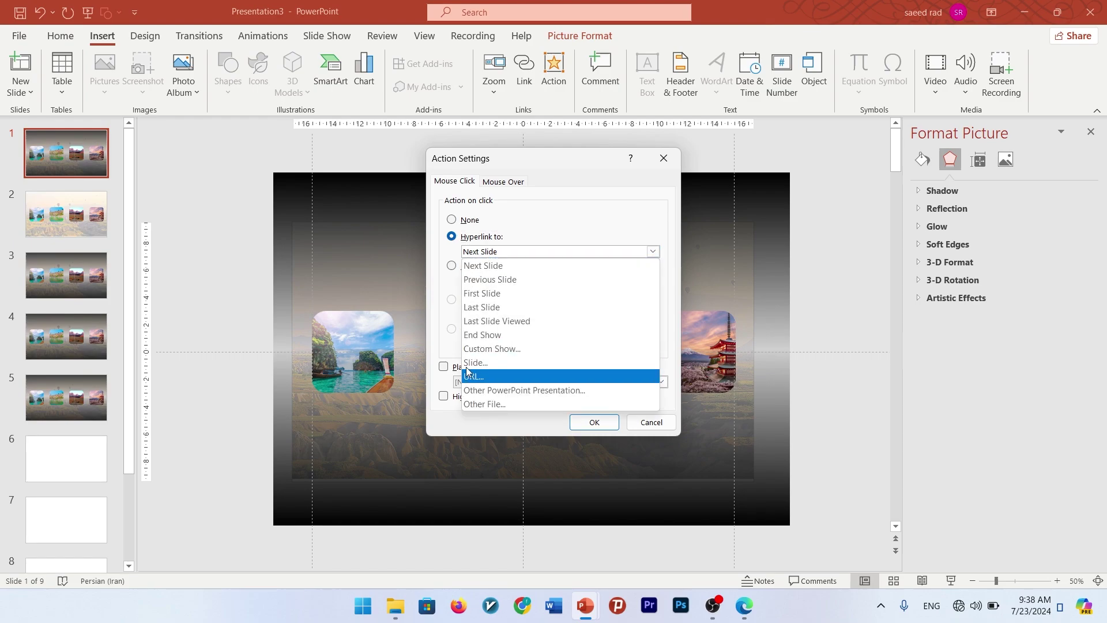
pyautogui.click(467, 369)
pyautogui.click(404, 260)
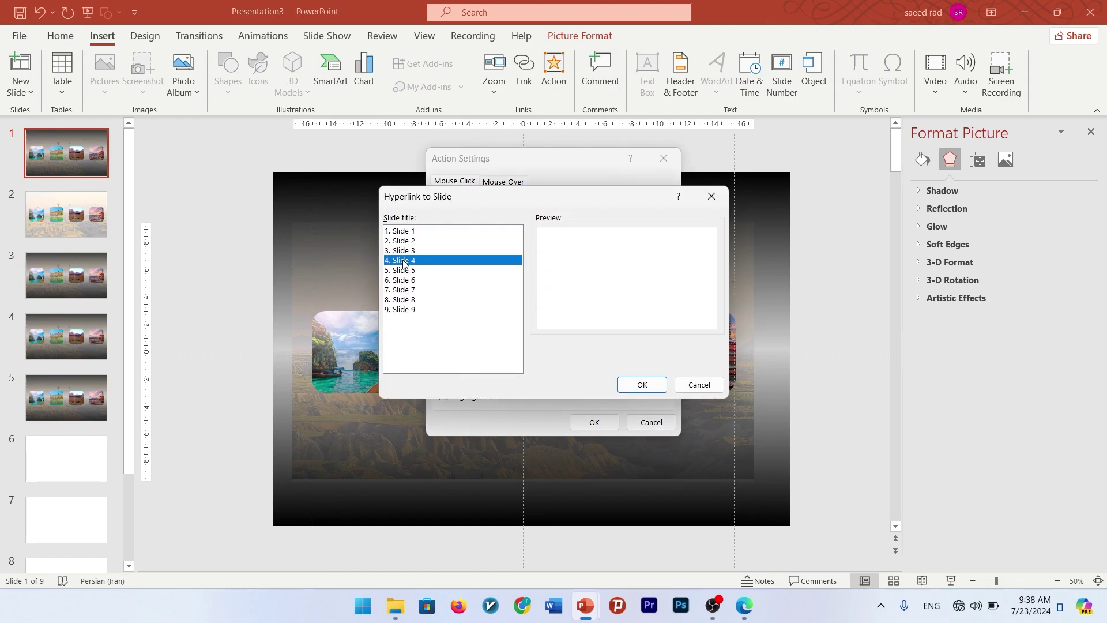
pyautogui.click(641, 385)
pyautogui.click(482, 252)
pyautogui.click(476, 362)
pyautogui.click(404, 297)
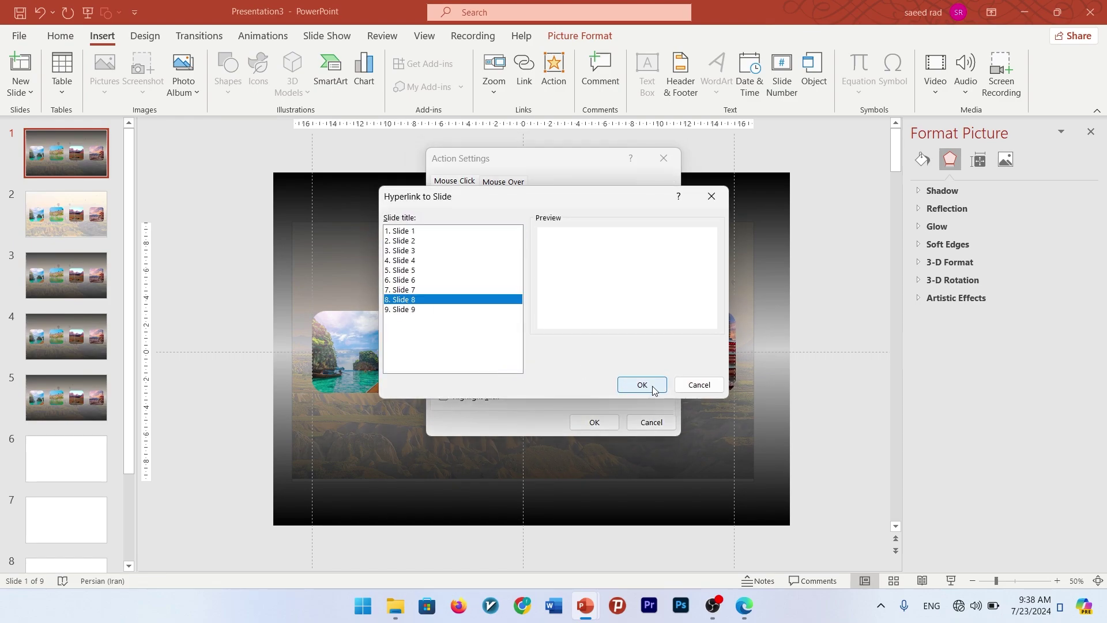
pyautogui.click(638, 385)
# Add a mouse-over slide hyperlink to the desert road photo and apply it
pyautogui.click(502, 181)
pyautogui.click(452, 236)
pyautogui.click(485, 251)
pyautogui.click(476, 362)
pyautogui.click(403, 261)
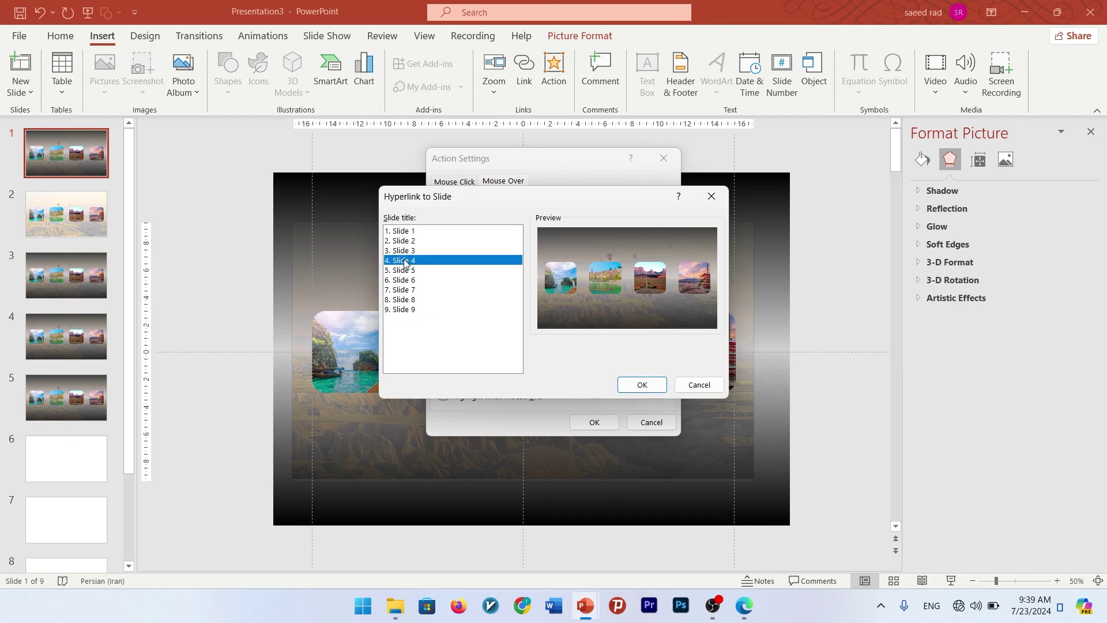
pyautogui.click(637, 385)
pyautogui.click(594, 422)
# Link the rightmost destination photo on click to Slide 9
pyautogui.click(695, 352)
pyautogui.click(695, 351)
pyautogui.click(554, 72)
pyautogui.click(452, 236)
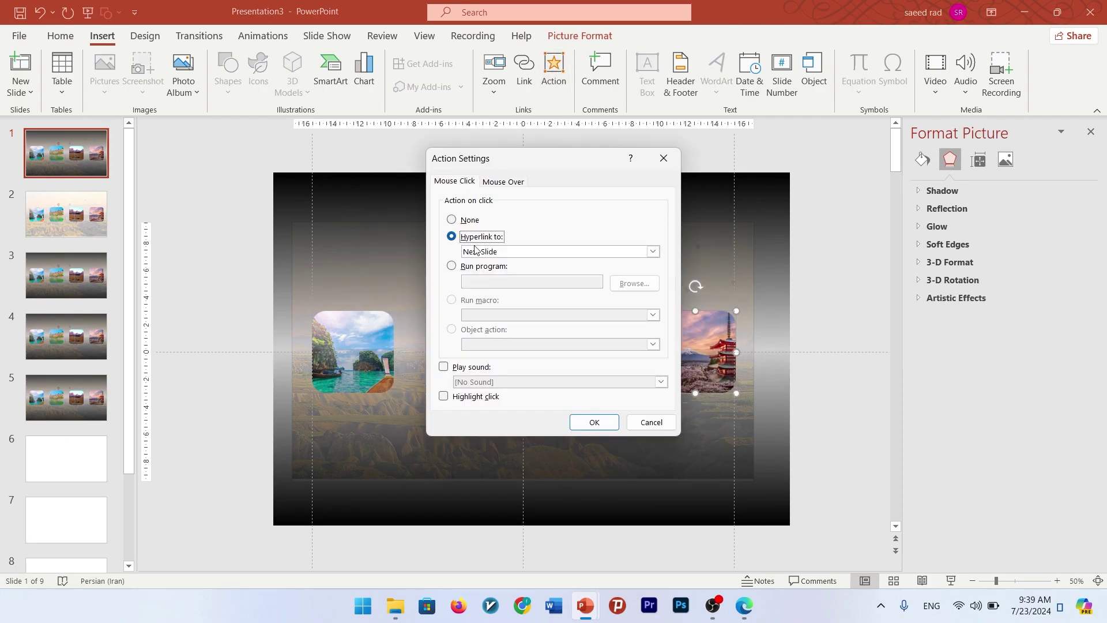
pyautogui.click(484, 252)
pyautogui.click(476, 363)
pyautogui.click(404, 309)
pyautogui.click(642, 384)
pyautogui.click(595, 422)
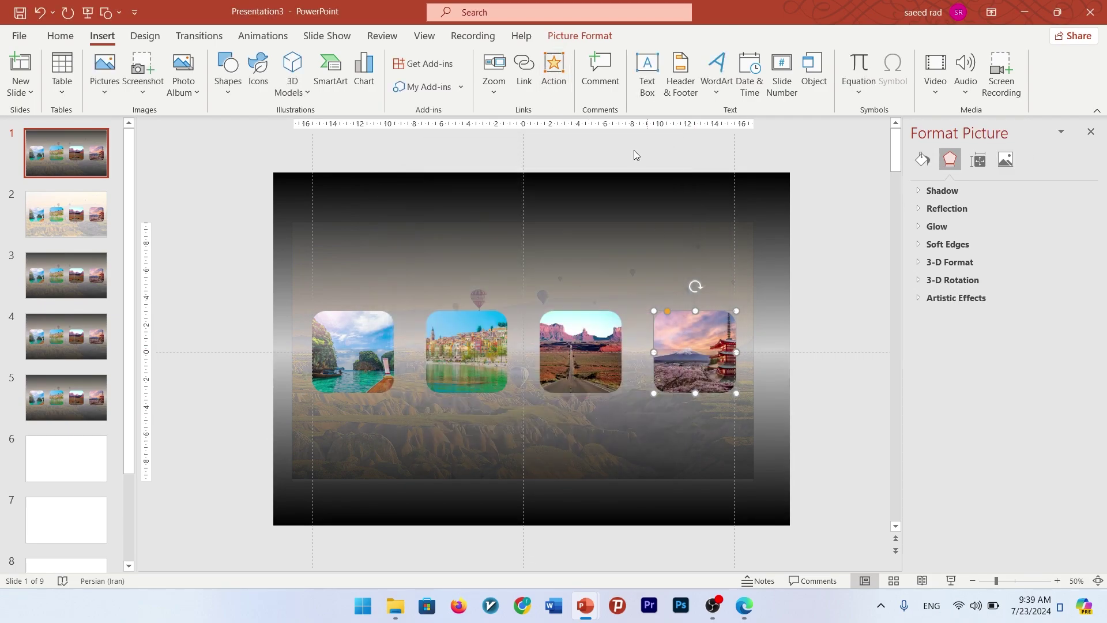
# Add a mouse-over slide hyperlink to the rightmost photo, then deselect it
pyautogui.click(554, 72)
pyautogui.click(503, 181)
pyautogui.click(472, 242)
pyautogui.click(485, 251)
pyautogui.click(476, 362)
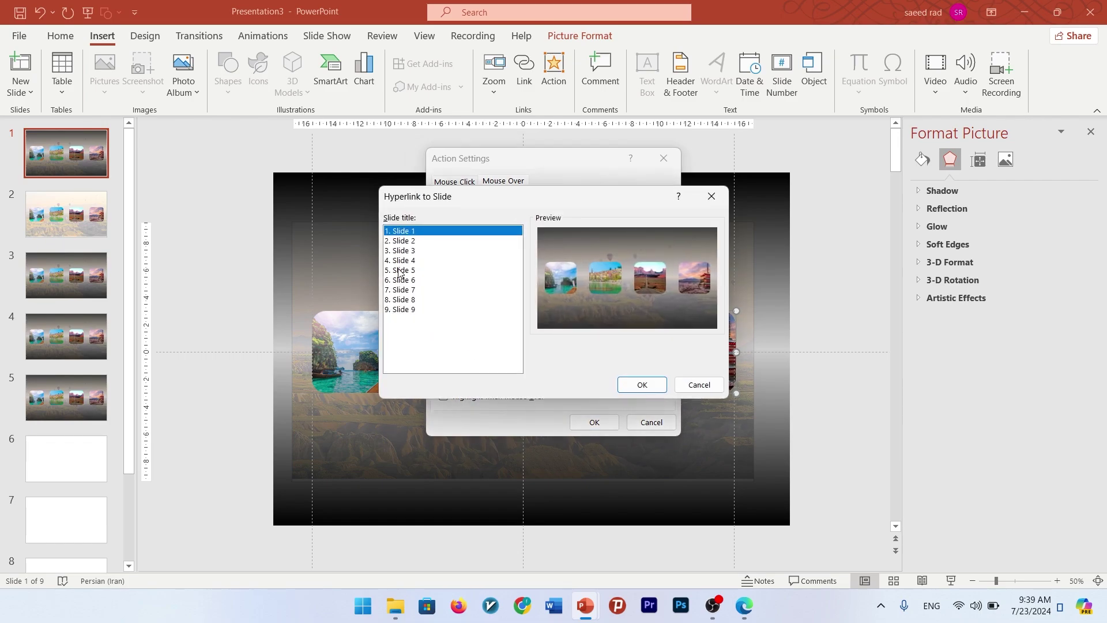
pyautogui.click(403, 309)
pyautogui.click(640, 384)
pyautogui.click(594, 422)
pyautogui.click(685, 400)
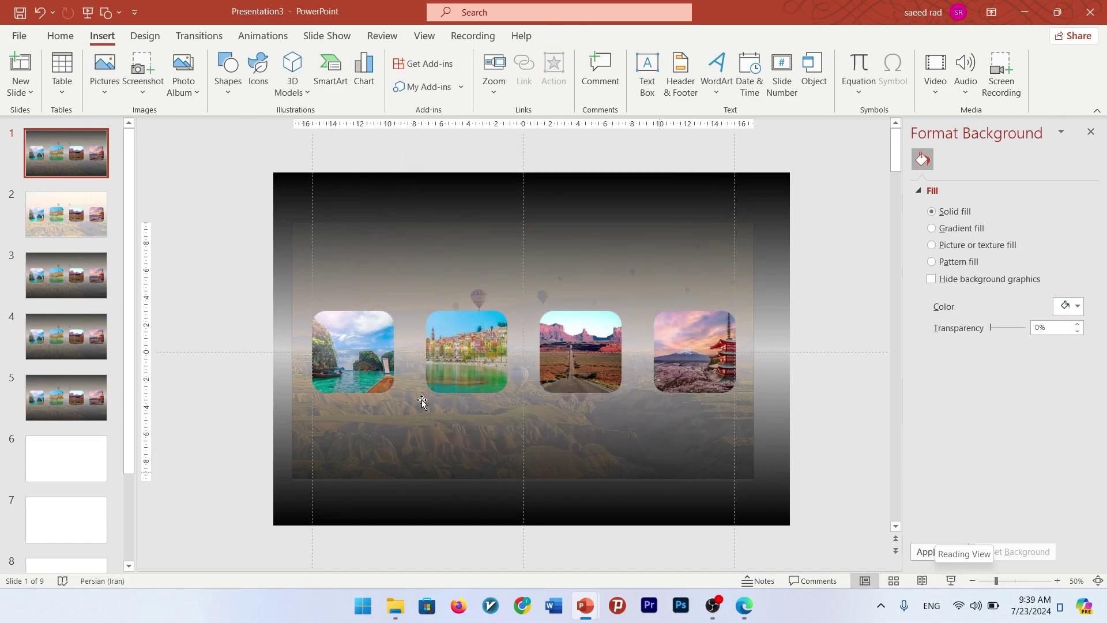
# Play the slideshow to test the photo links, then return to editing on slide 2
pyautogui.click(951, 580)
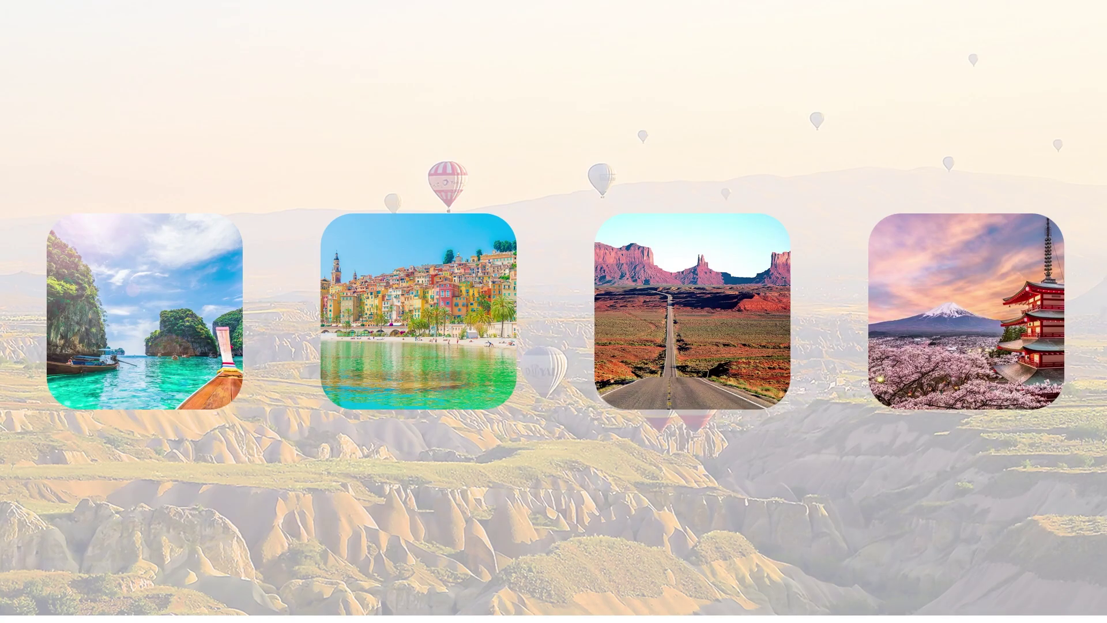
pyautogui.press('Escape')
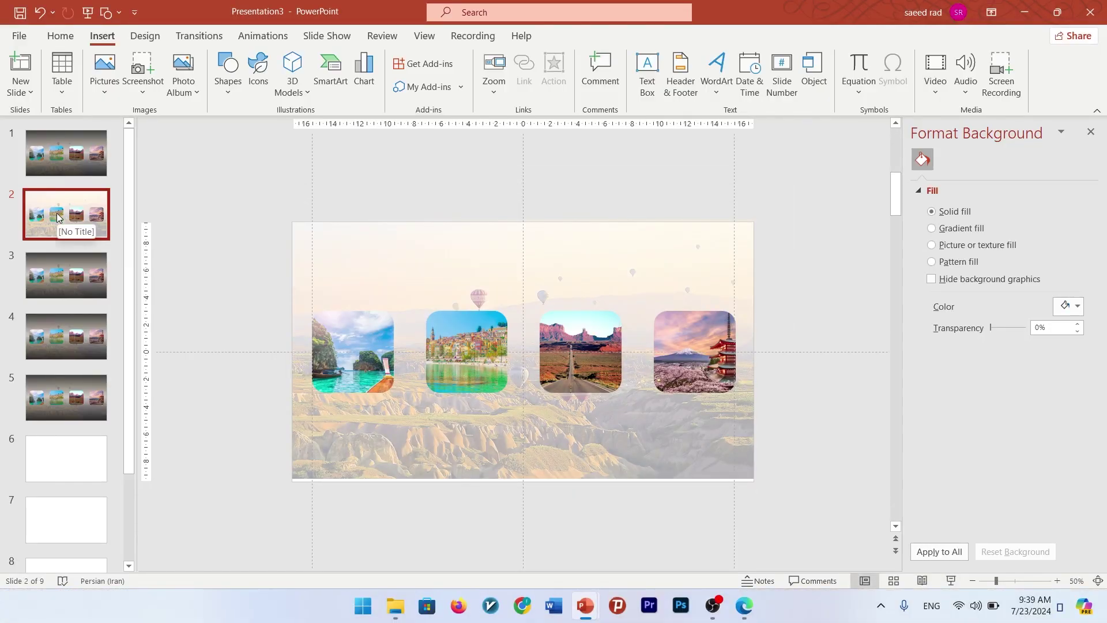
# Enlarge the Thailand photo to 8.37 cm and shift the other two photos right
pyautogui.click(378, 358)
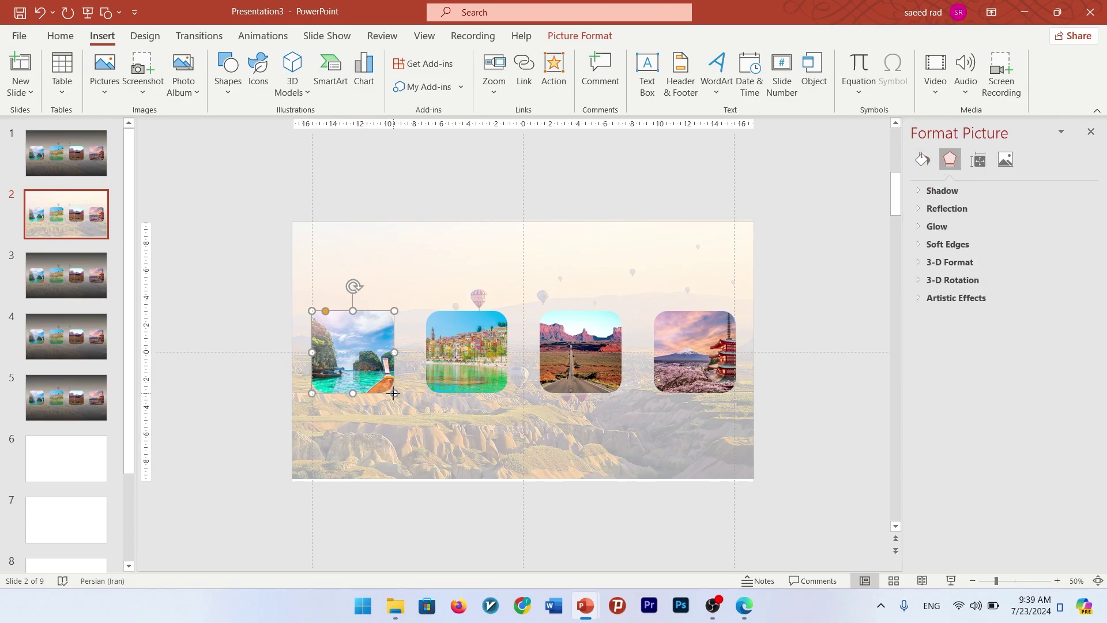
pyautogui.moveTo(394, 393)
pyautogui.mouseDown()
pyautogui.moveTo(428, 422)
pyautogui.moveTo(377, 384)
pyautogui.moveTo(389, 393)
pyautogui.moveTo(389, 376)
pyautogui.mouseUp()
pyautogui.moveTo(481, 369); pyautogui.dragTo(500, 369)
pyautogui.moveTo(594, 365); pyautogui.dragTo(603, 364)
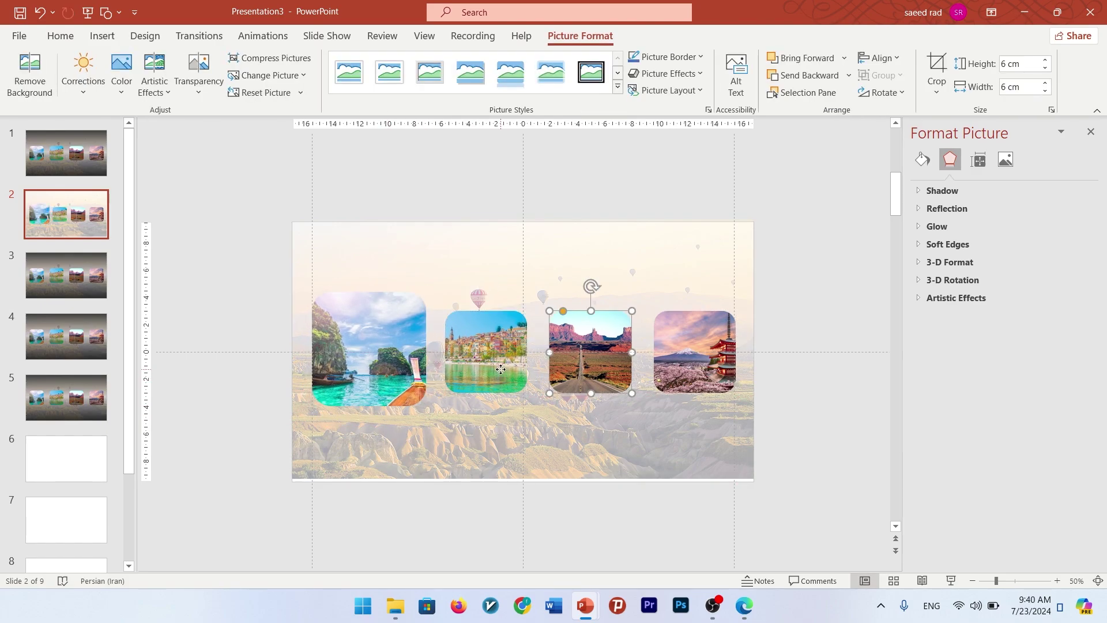
# Crop the enlarged photo to Fill and recentre the image within its frame
pyautogui.click(359, 364)
pyautogui.click(936, 92)
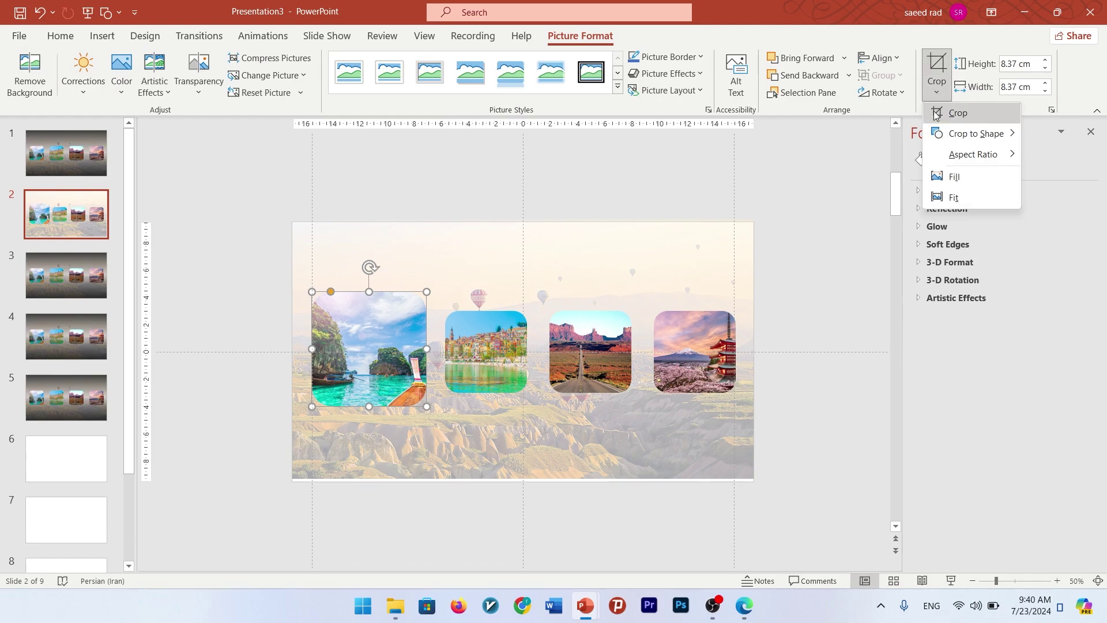
pyautogui.click(945, 175)
pyautogui.moveTo(388, 338); pyautogui.dragTo(337, 339)
pyautogui.click(279, 217)
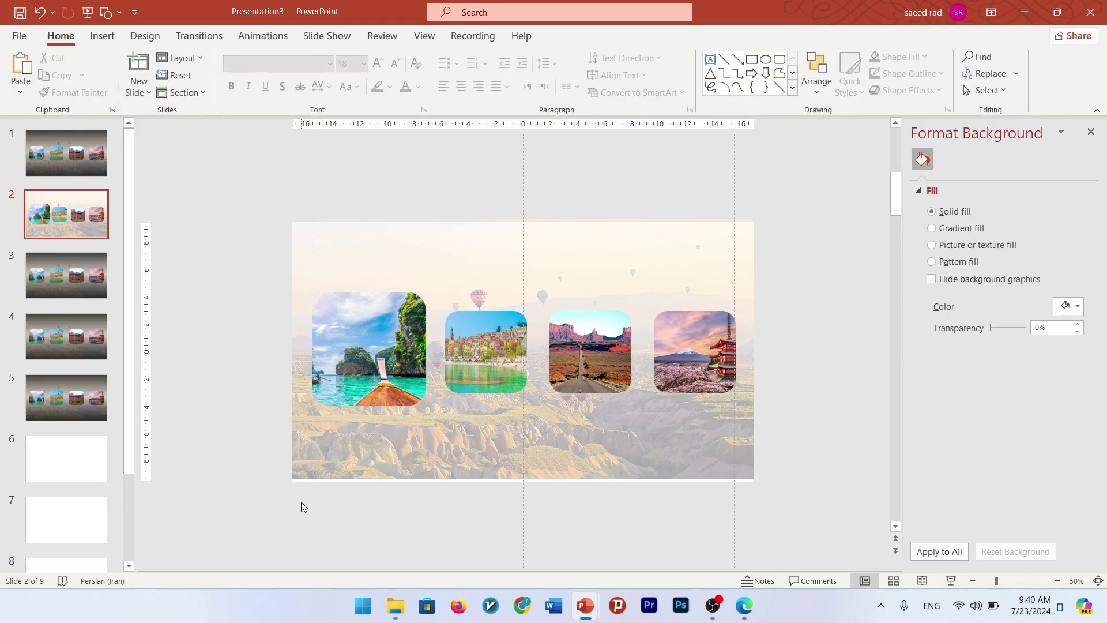
# Add a centred, bold 'THAILAND' text box with a larger font below the photo
pyautogui.click(429, 440)
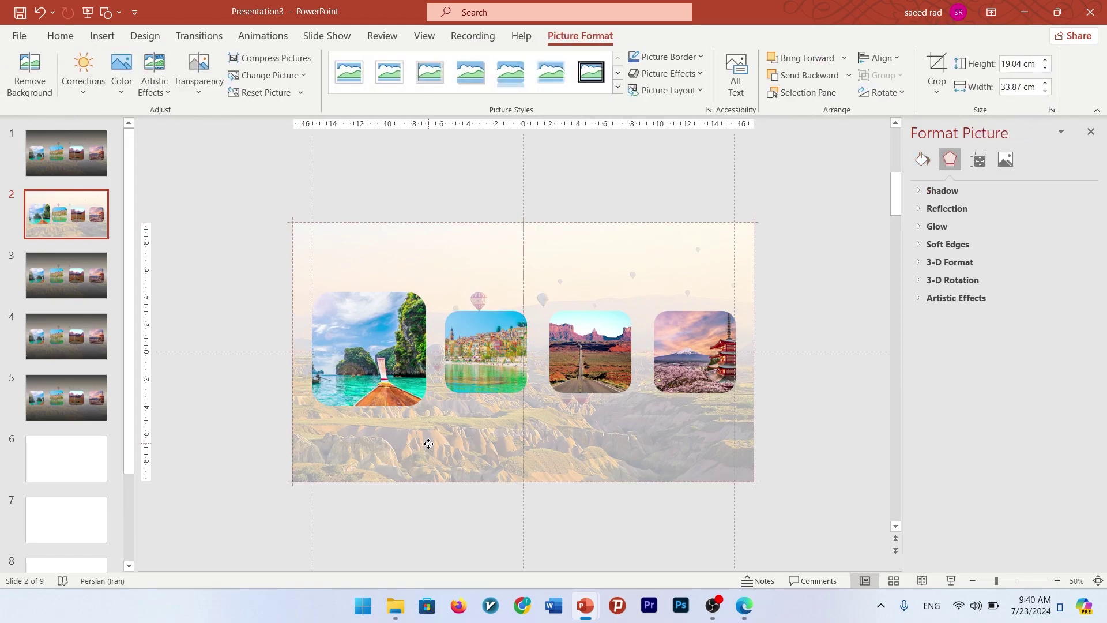
pyautogui.click(190, 284)
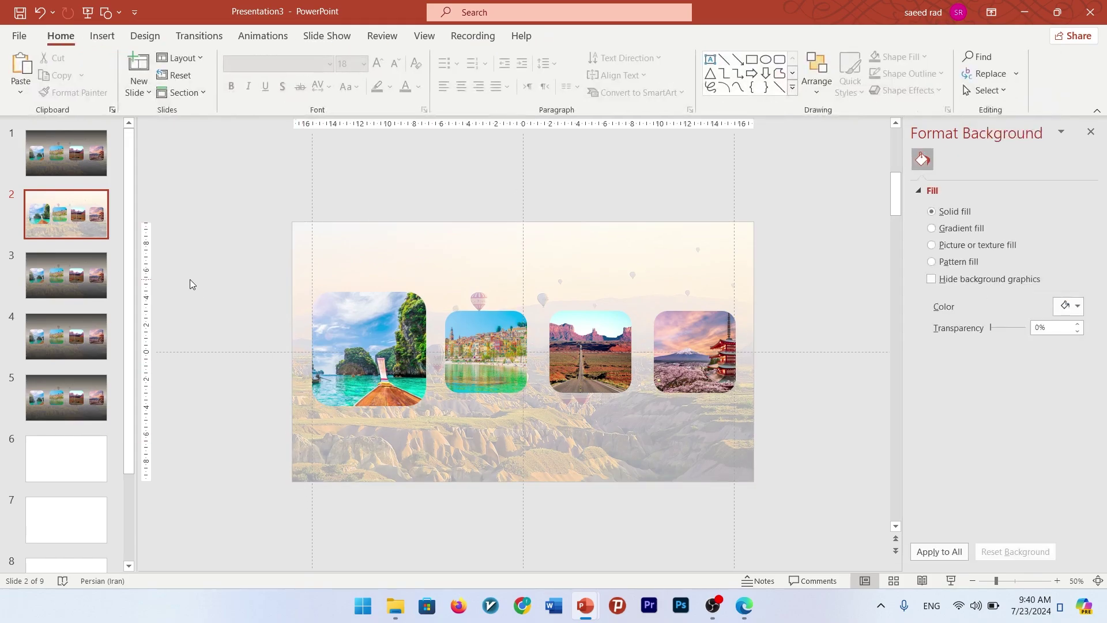
pyautogui.click(709, 59)
pyautogui.moveTo(327, 425); pyautogui.dragTo(417, 439)
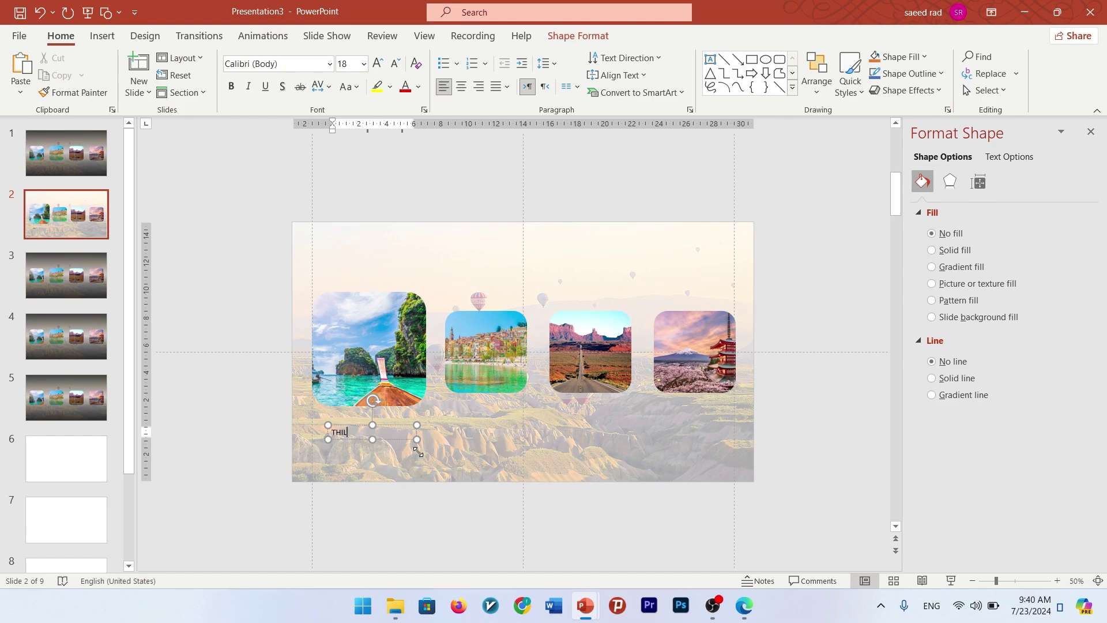
pyautogui.write('THAILAND')
pyautogui.hotkey('ctrl', 'a')
pyautogui.hotkey('ctrl', ']')
pyautogui.hotkey('ctrl', ']')
pyautogui.hotkey('ctrl', ']')
pyautogui.hotkey('ctrl', ']')
pyautogui.hotkey('ctrl', ']')
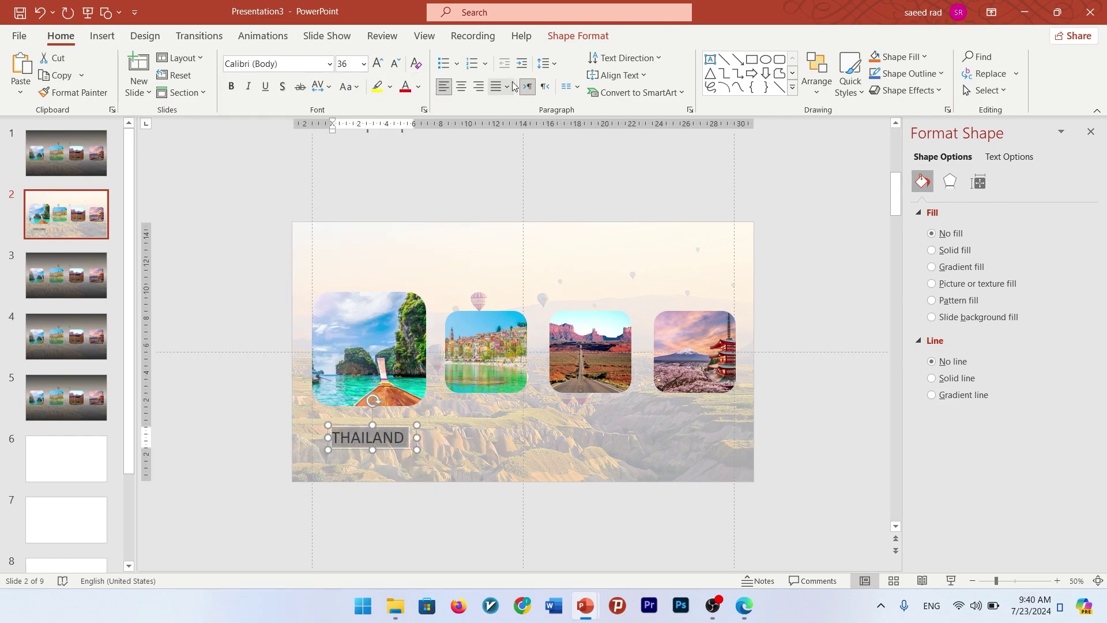
pyautogui.hotkey('ctrl', 'e')
pyautogui.hotkey('ctrl', 'b')
# Replace slide 2's background picture with the 3.webp boat image
pyautogui.click(510, 442)
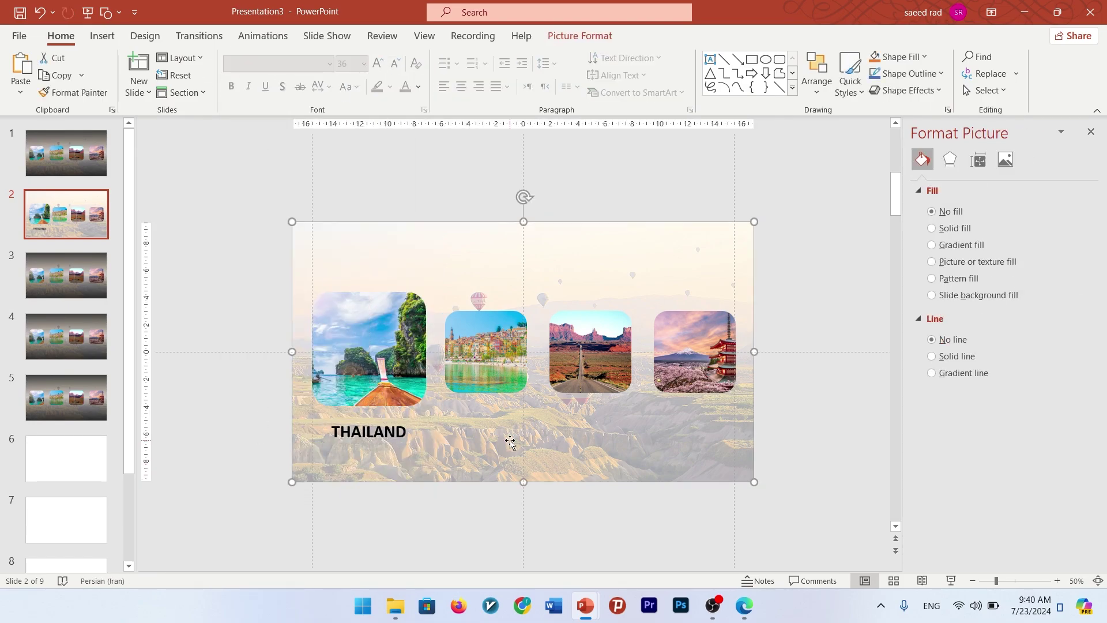
pyautogui.rightClick(510, 441)
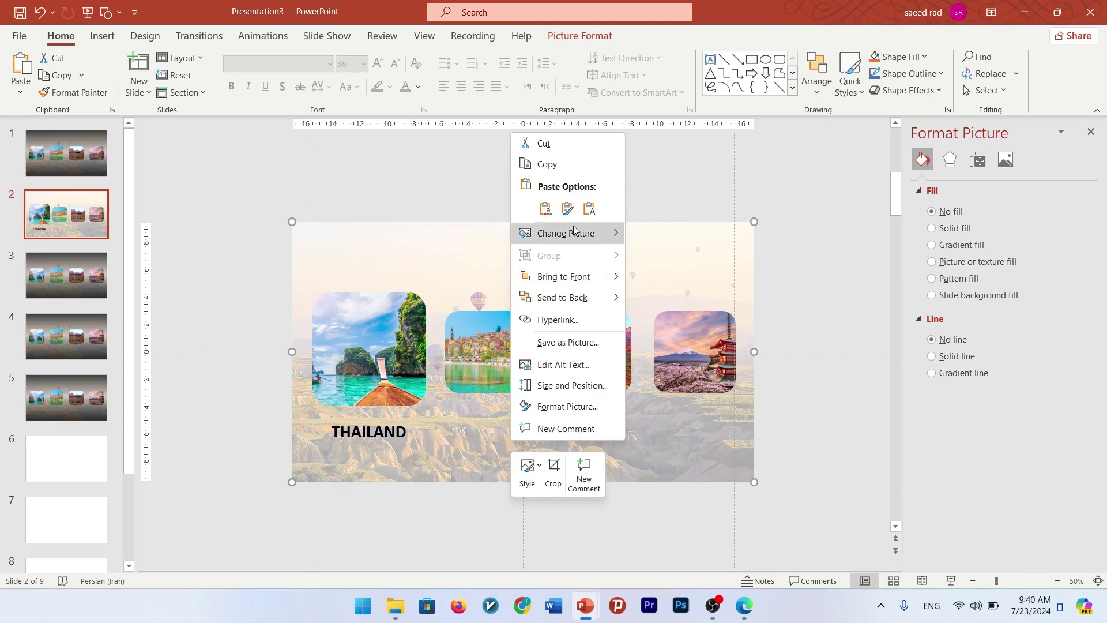
pyautogui.moveTo(611, 233)
pyautogui.click(687, 234)
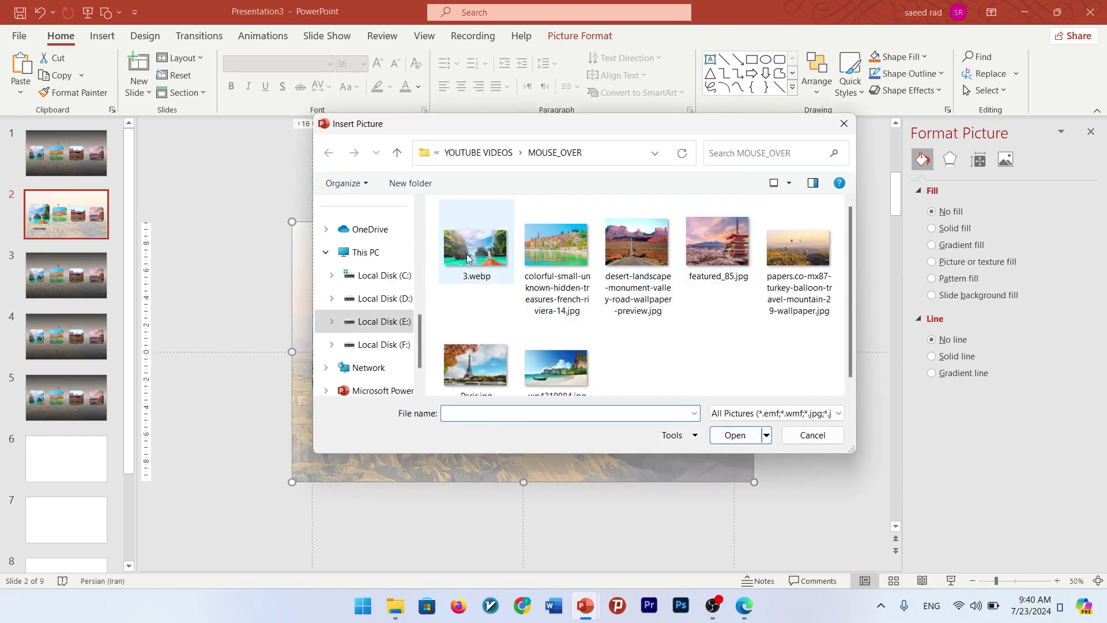
pyautogui.click(738, 435)
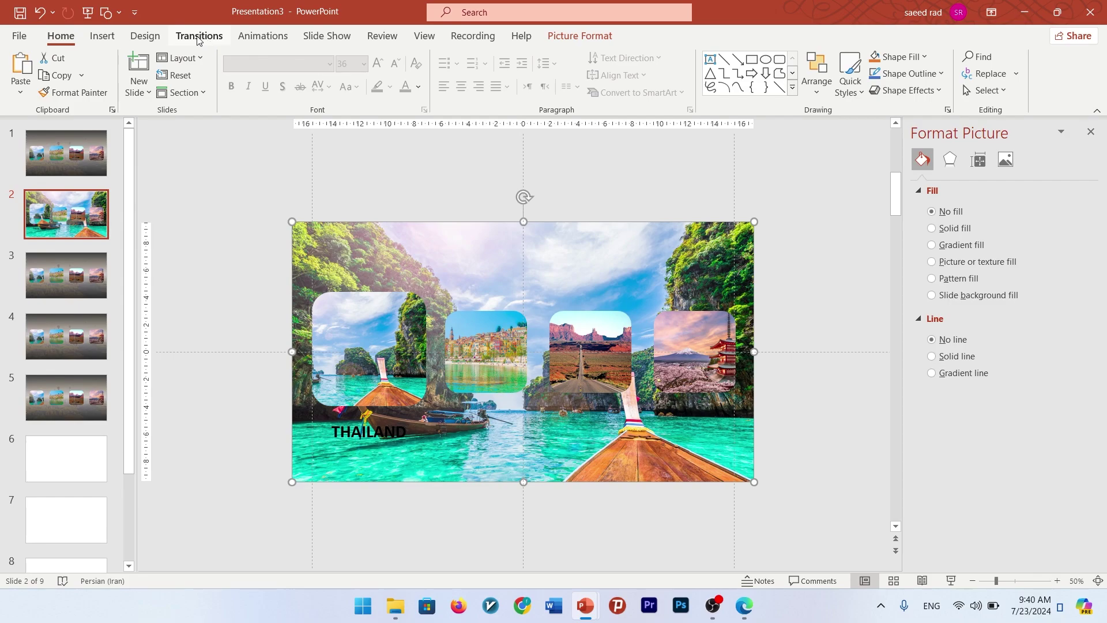
# Apply a faded transparency preset to the new background picture
pyautogui.click(580, 36)
pyautogui.click(208, 89)
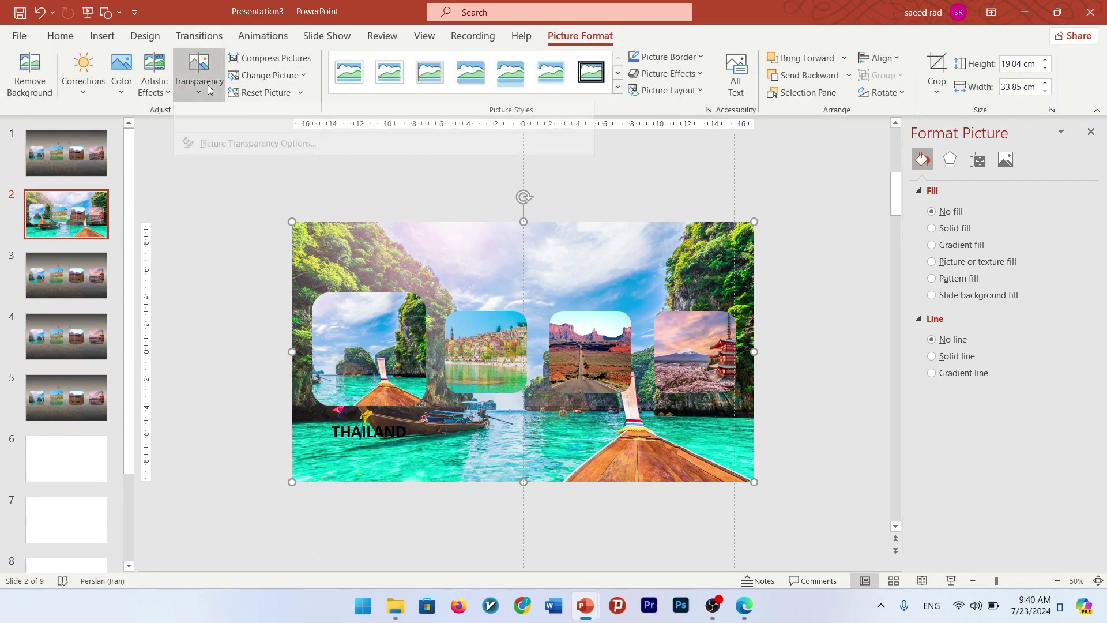
pyautogui.click(445, 131)
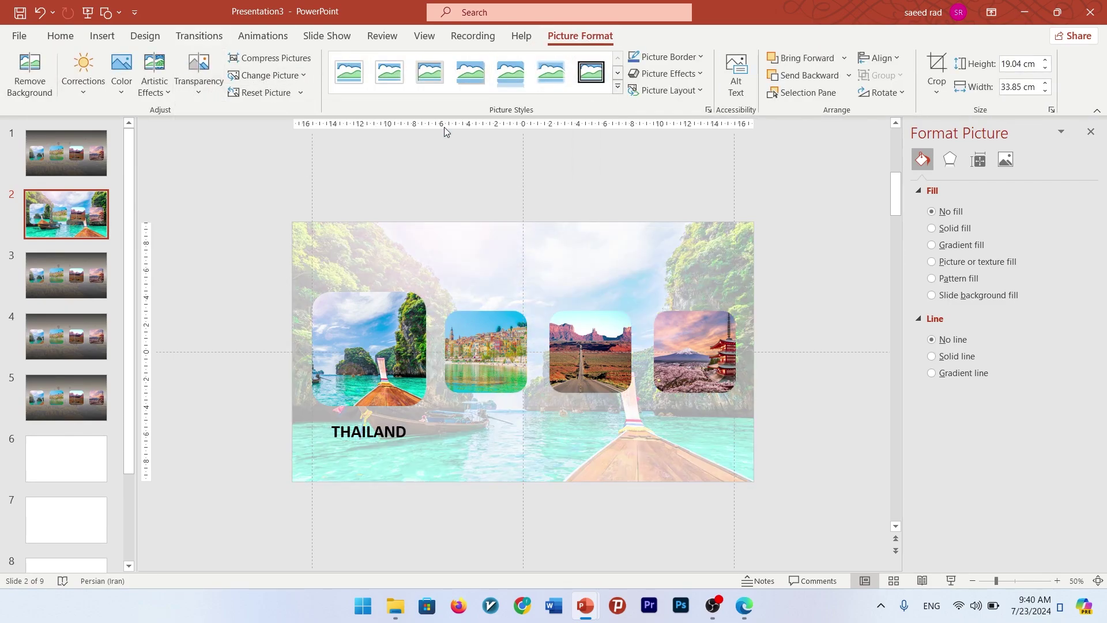
pyautogui.click(239, 237)
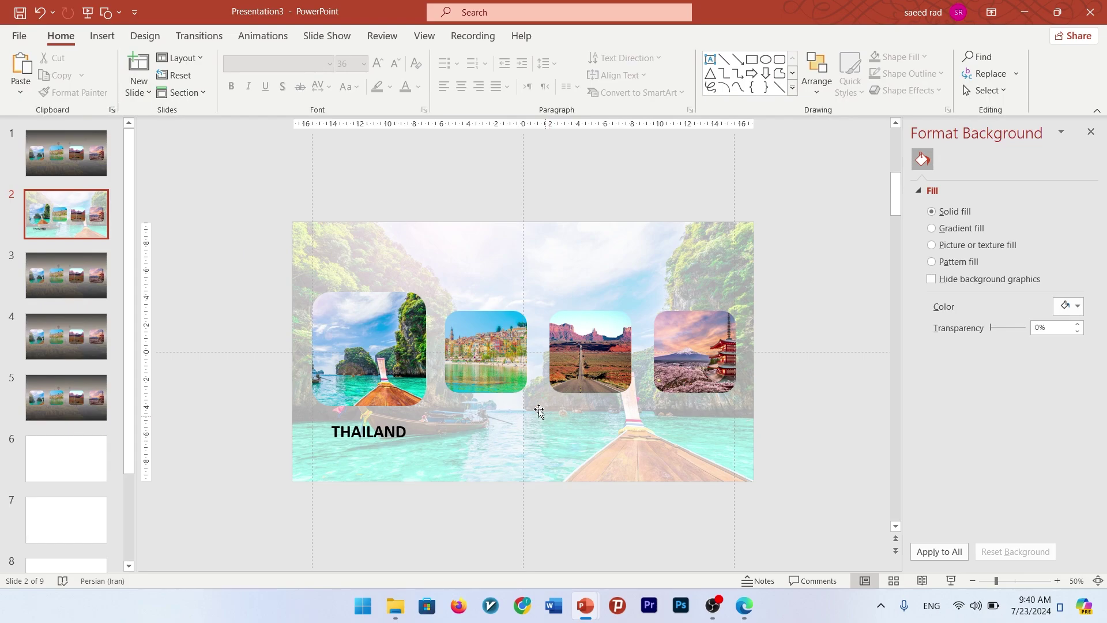
# Remove the dark gradient overlay from slide 3
pyautogui.click(74, 281)
pyautogui.click(479, 454)
pyautogui.hotkey('ctrl', 'z')
pyautogui.hotkey('ctrl', 'z')
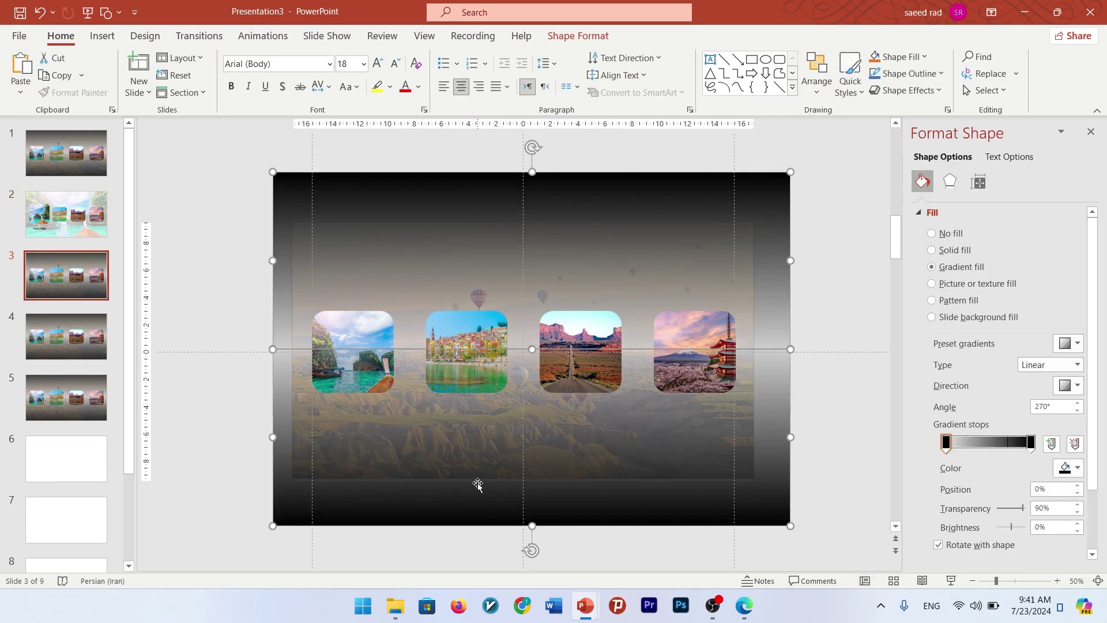
# Start replacing slide 3's background picture from a file
pyautogui.click(518, 263)
pyautogui.rightClick(517, 262)
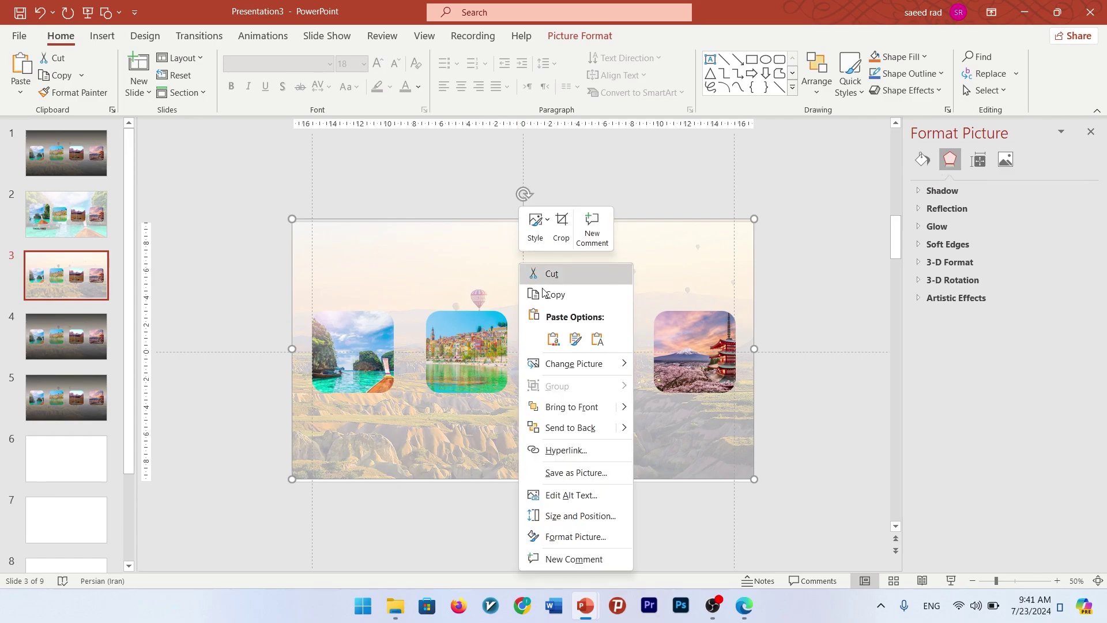
pyautogui.moveTo(583, 364)
pyautogui.click(707, 366)
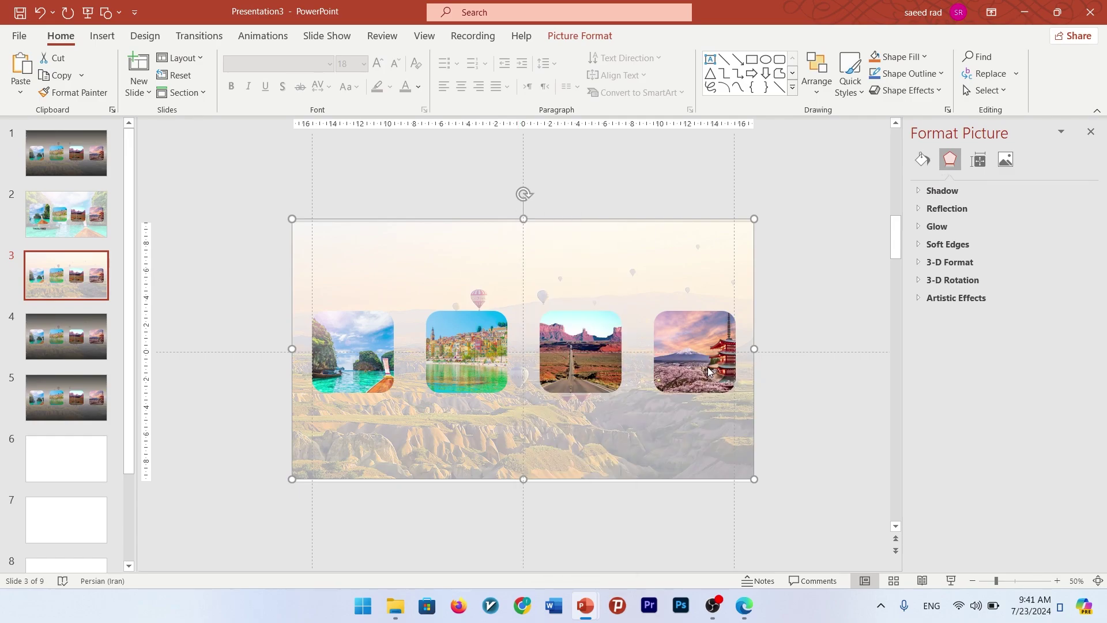